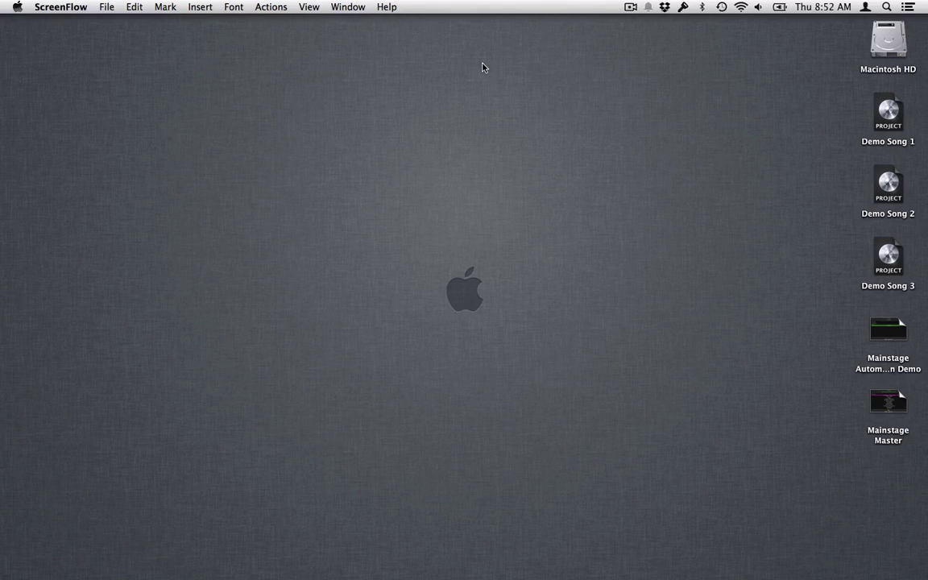
Bring up the macOS application switcher from Finder
key("super+Tab")
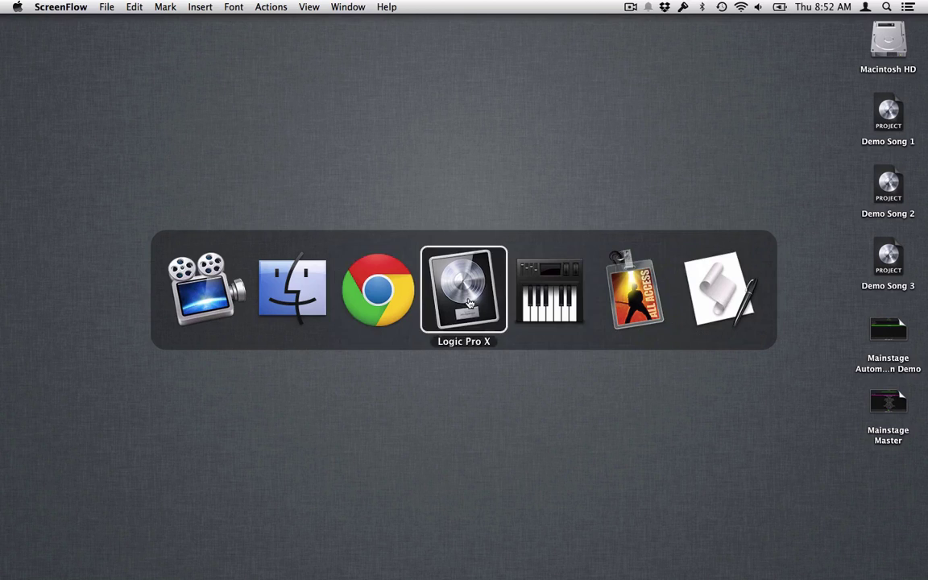
Switch to Audio MIDI Setup's MIDI Studio map of the synths wired to the MIDI Timepiece AV
left_click(513, 266)
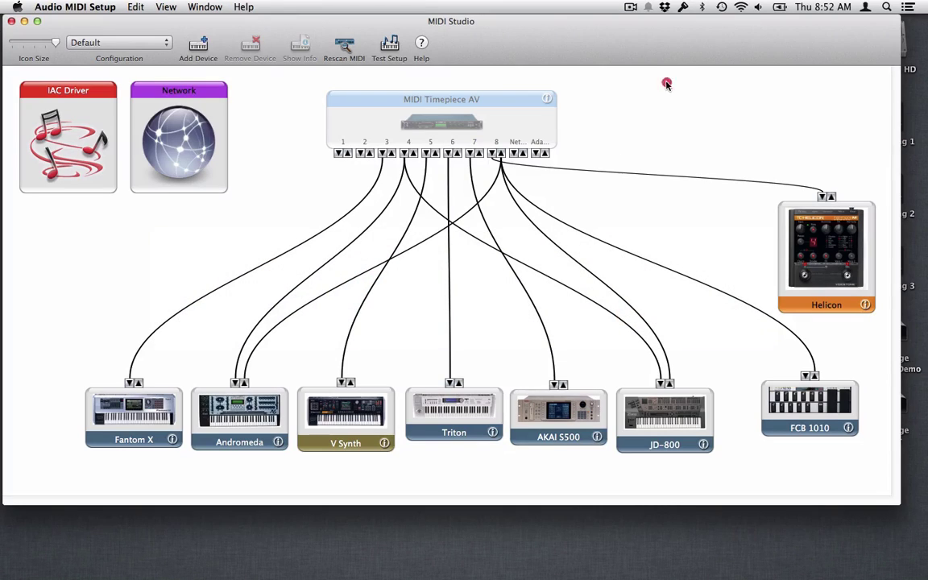
left_click(667, 84)
Hide Audio MIDI Setup, open the Mainstage Automation Demo concert, and switch to Layout mode
key("super+q")
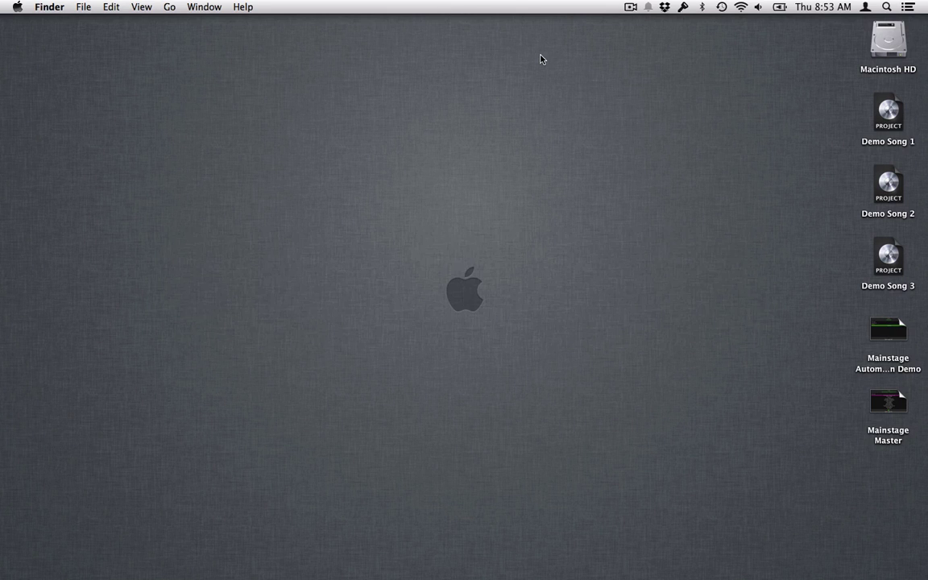
left_click(891, 329)
double_click(891, 329)
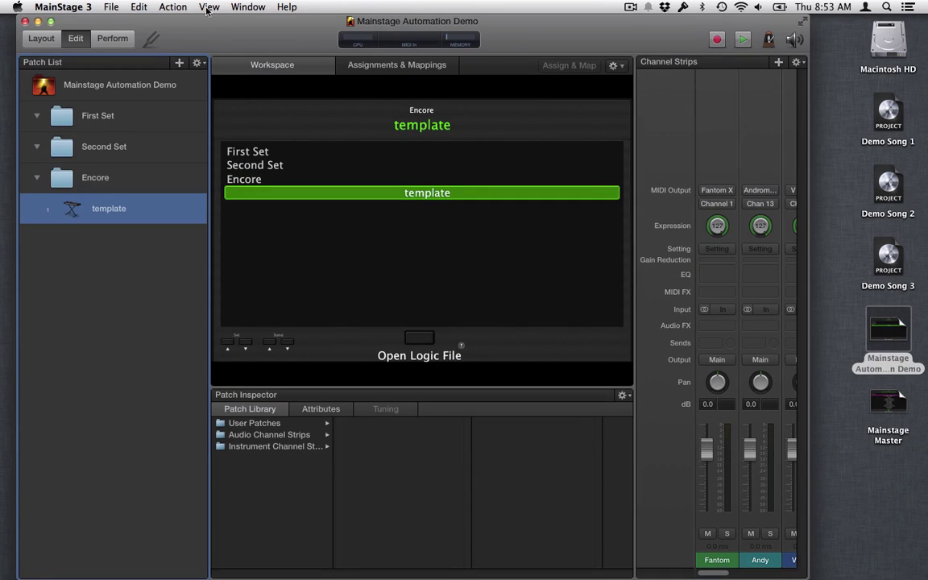
left_click(41, 38)
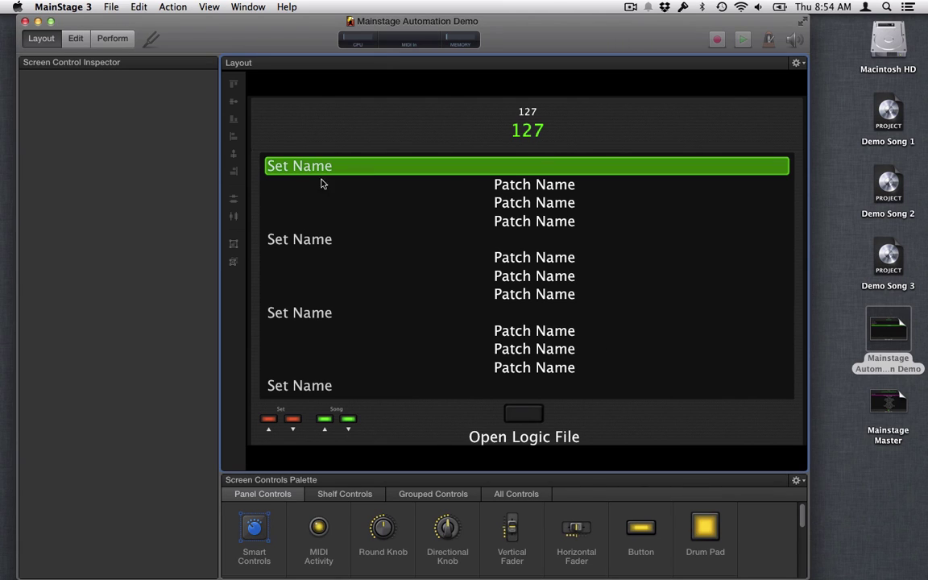
Inspect the set/patch list, the 127 parameter display, and the previous-set, next-set and next-patch buttons
left_click(355, 191)
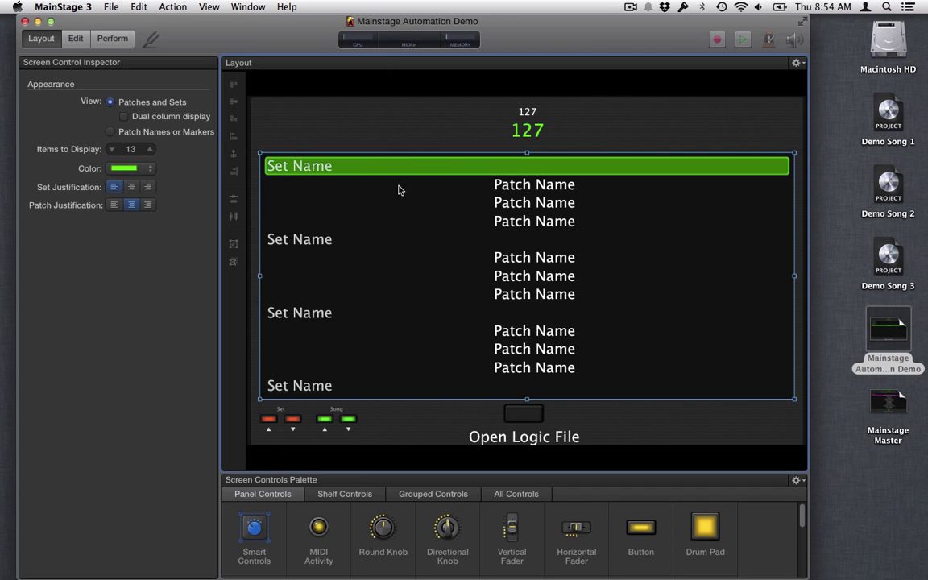
left_click(429, 128)
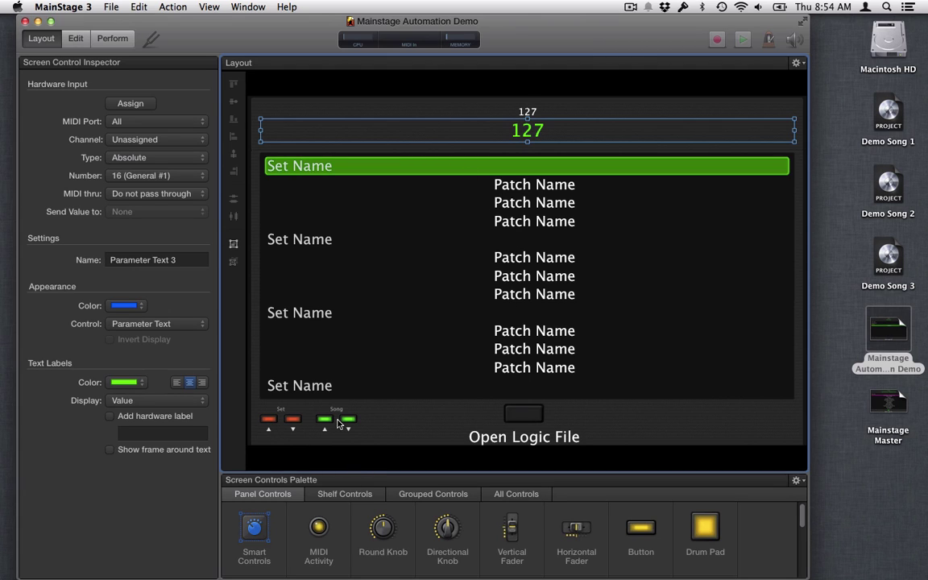
left_click(272, 421)
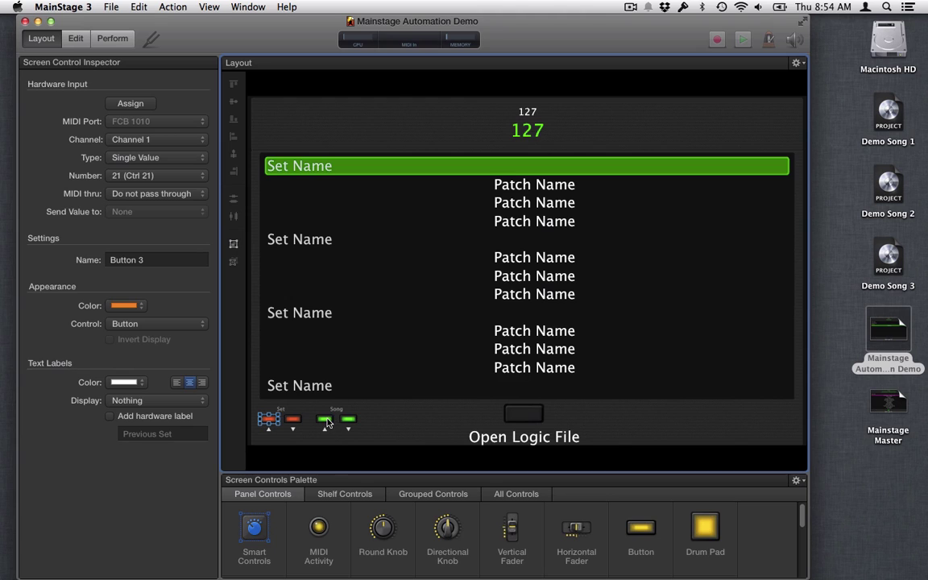
left_click(292, 418)
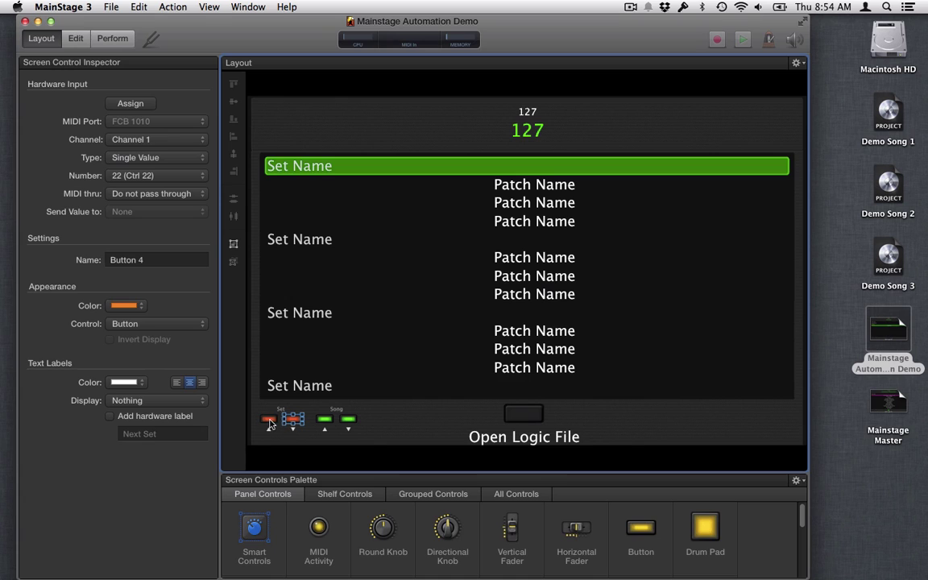
left_click(354, 420)
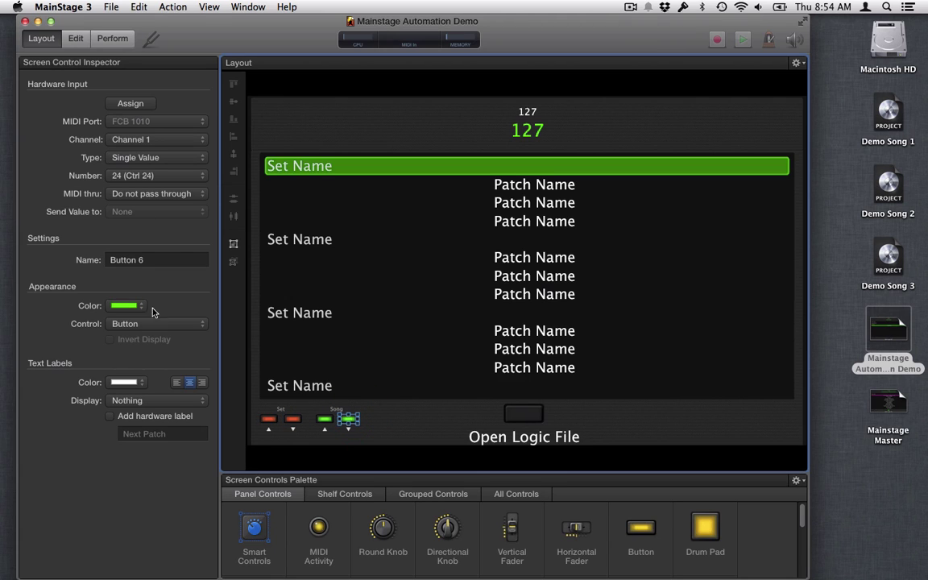
Check that the Open Logic File button's input type is Note On/Off, leaving it unchanged
left_click(549, 415)
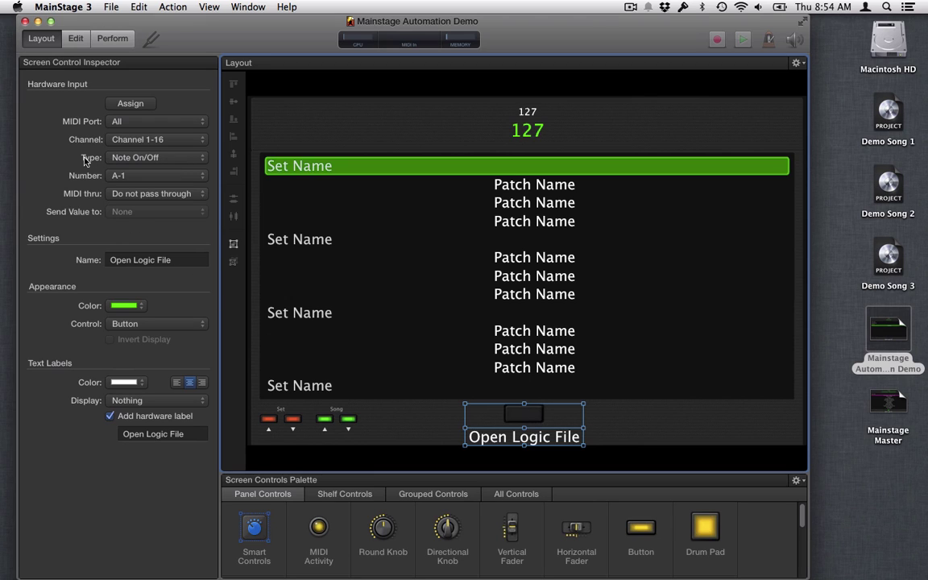
left_click(125, 159)
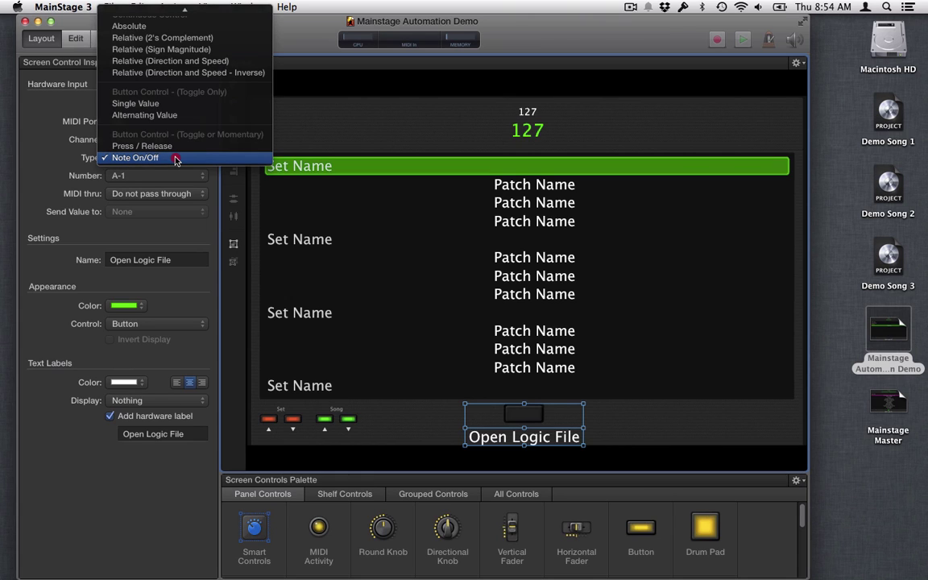
left_click(49, 149)
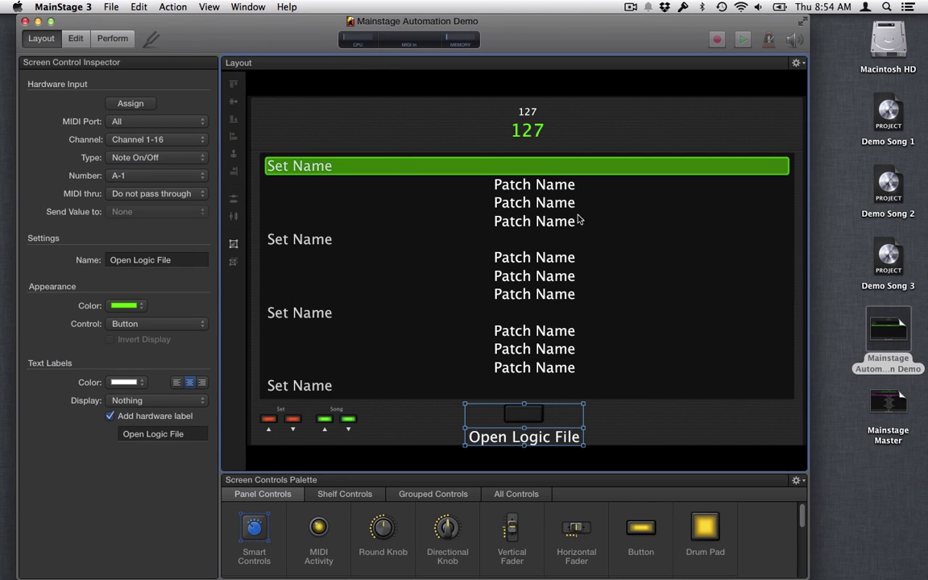
Return to Edit mode, maximize the window, and widen the channel strip area to five strips
left_click(73, 40)
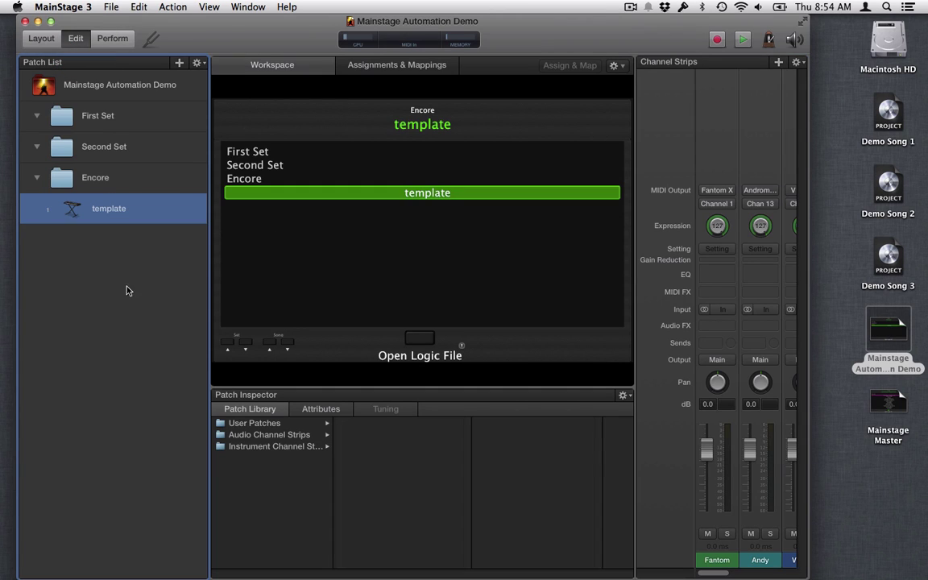
left_click(51, 23)
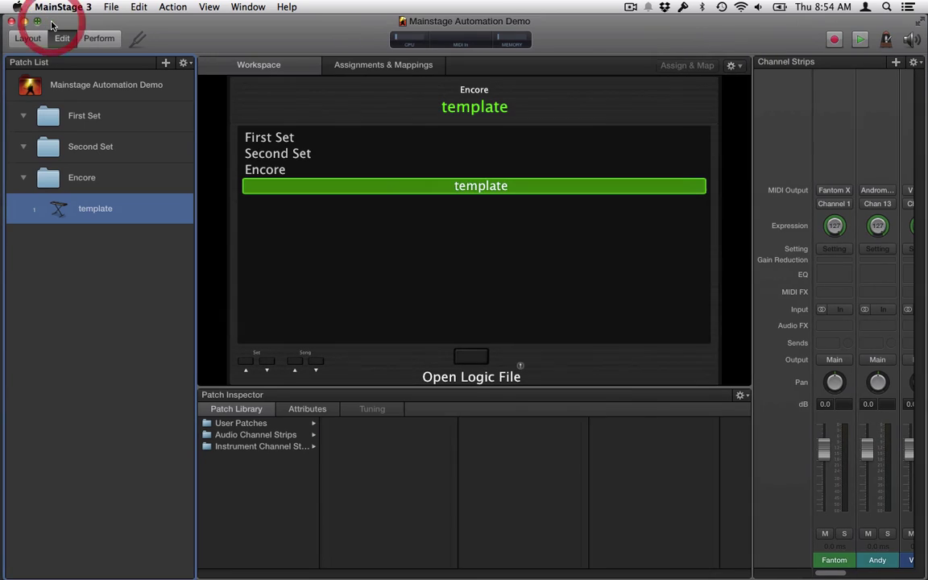
left_click(99, 266)
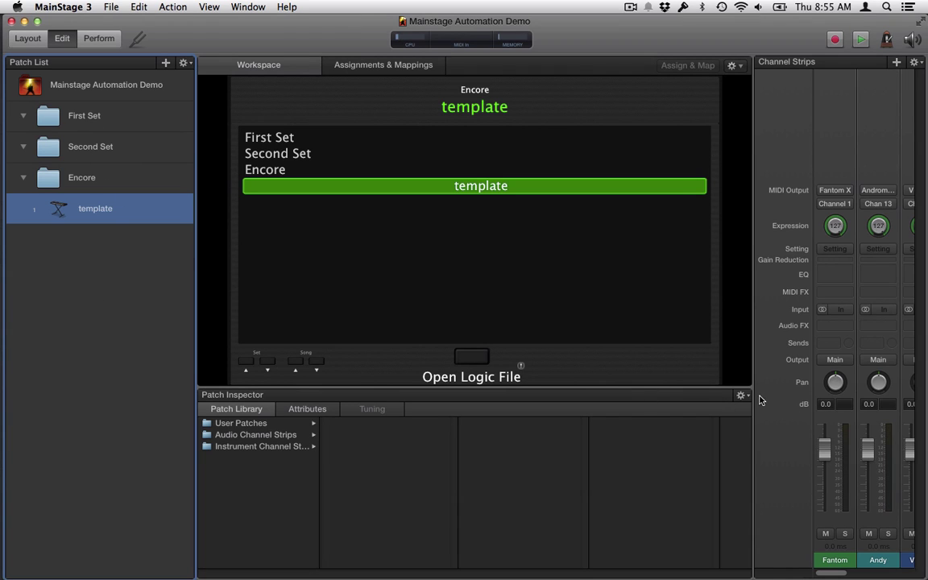
left_click_drag(751, 393, 480, 382)
Review the MIDI Output settings of the Fantom and AKAI channel strips
left_click(704, 149)
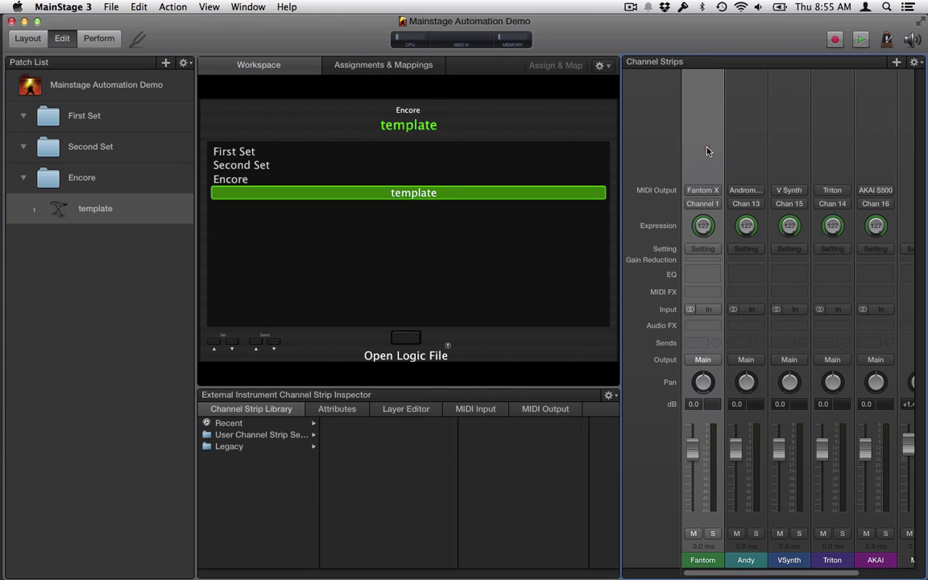
left_click(705, 191)
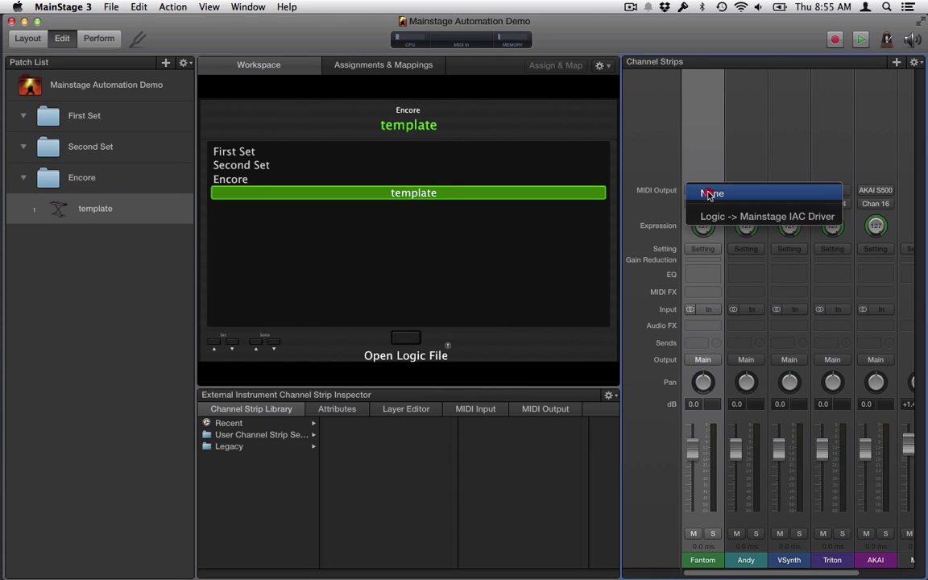
left_click(753, 161)
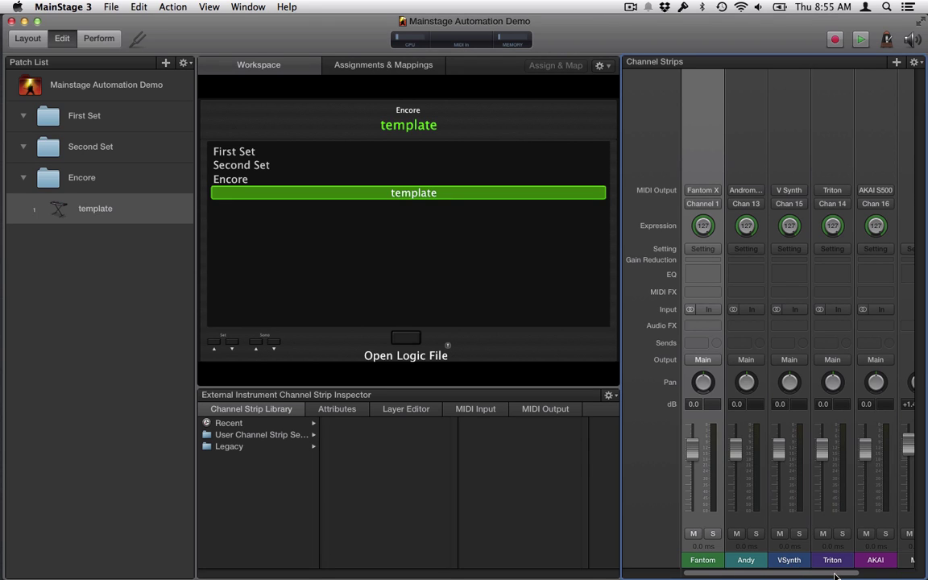
left_click_drag(835, 575, 904, 577)
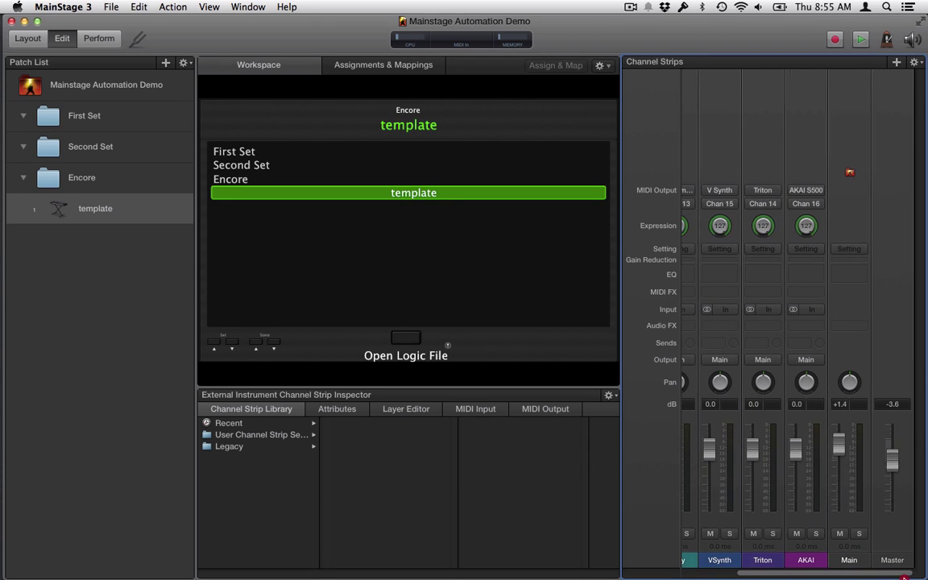
left_click(805, 149)
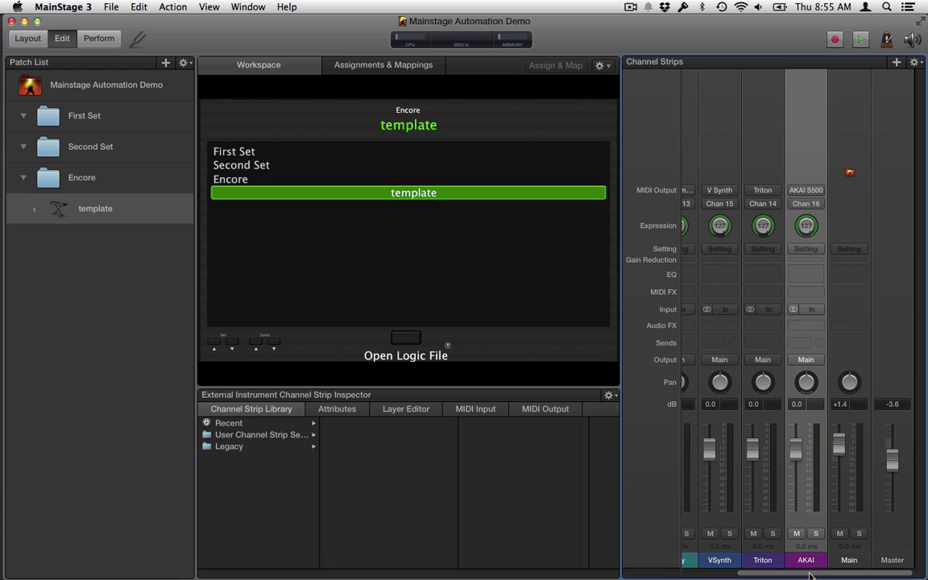
left_click_drag(810, 574, 680, 564)
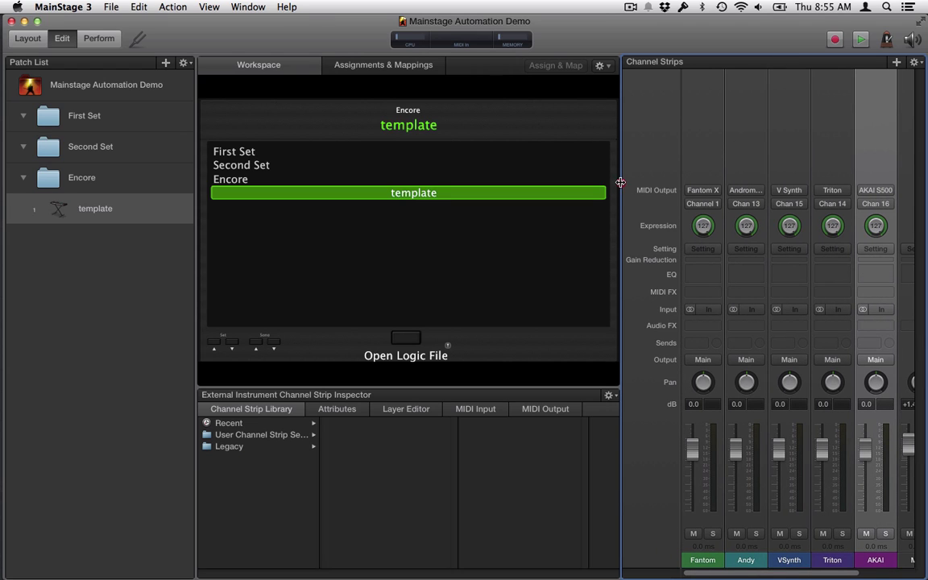
left_click(620, 183)
left_click_drag(821, 574, 779, 571)
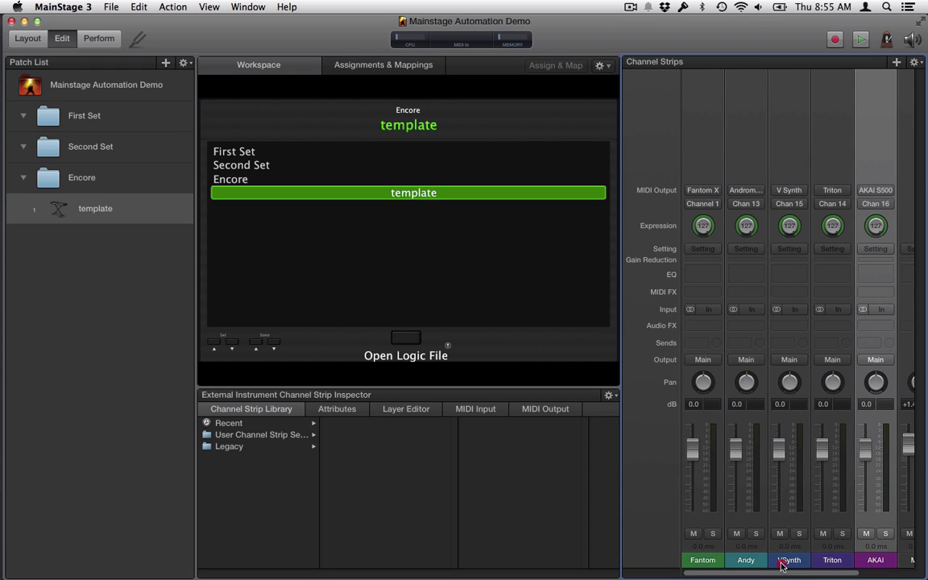
left_click(896, 62)
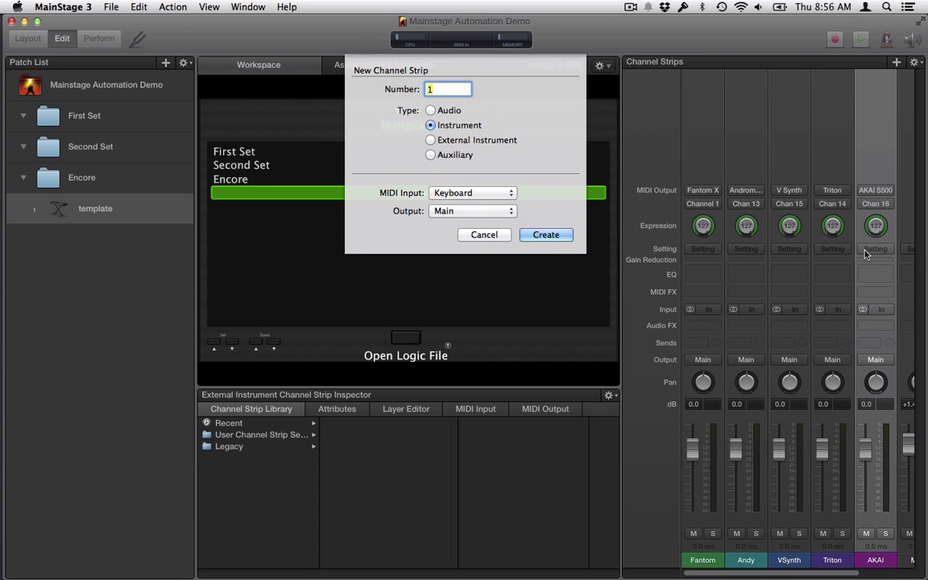
left_click(439, 141)
left_click(468, 192)
left_click(512, 183)
left_click(488, 211)
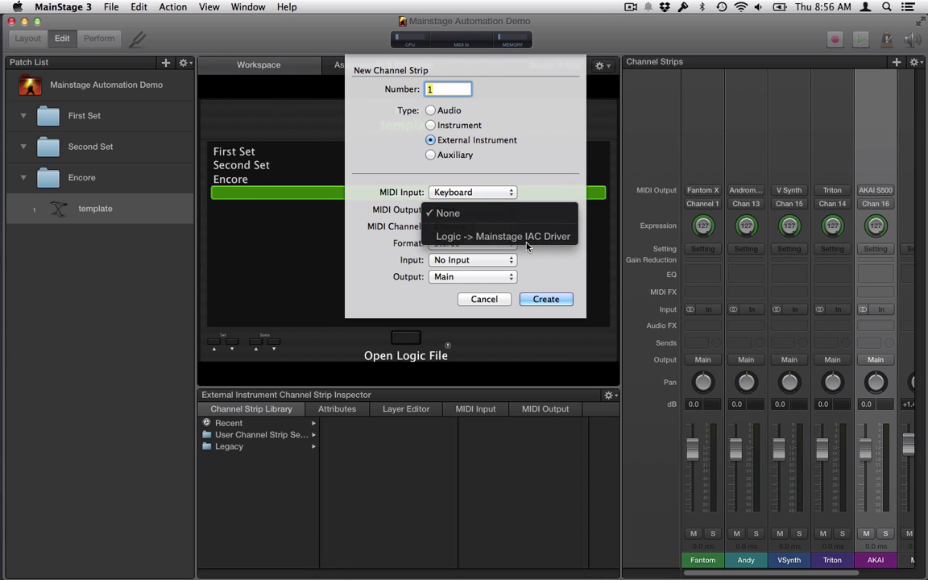
left_click(549, 158)
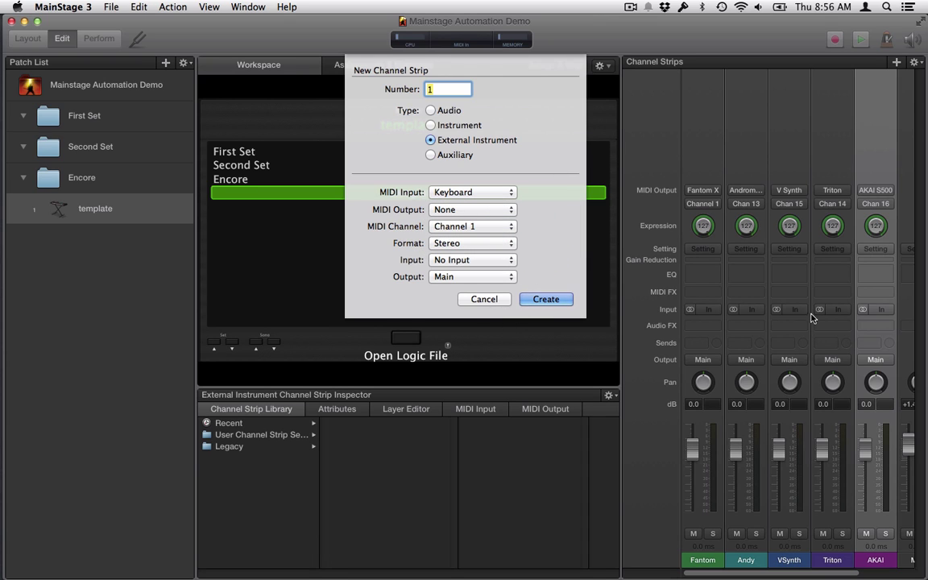
left_click(493, 302)
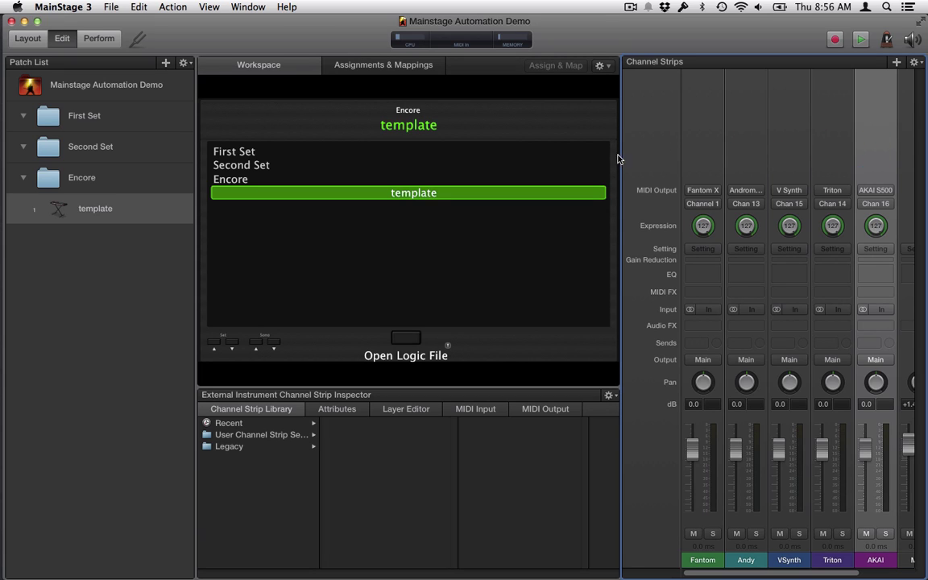
Move the template patch into First Set and rename it 'Demo Song 1'
left_click(796, 149)
left_click_drag(620, 100, 838, 107)
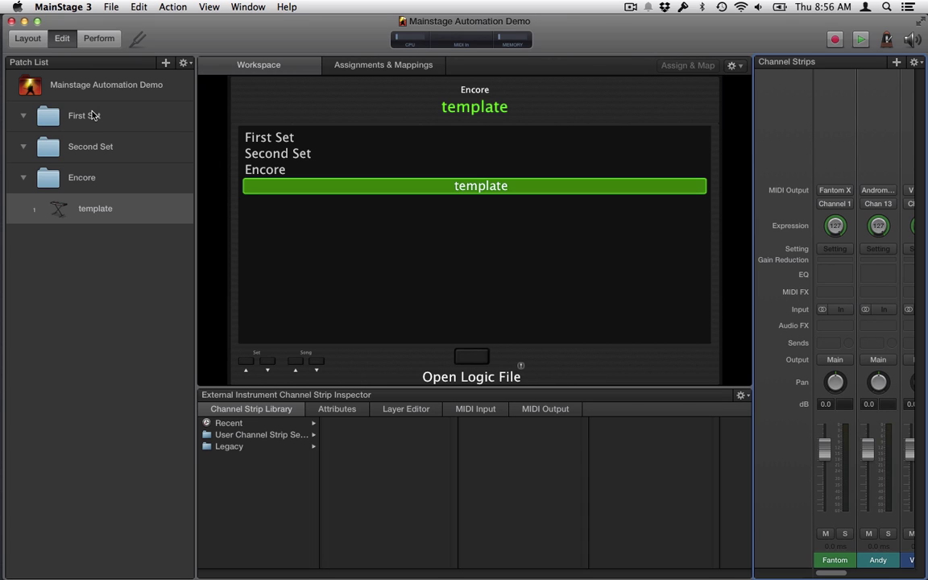
left_click(55, 105)
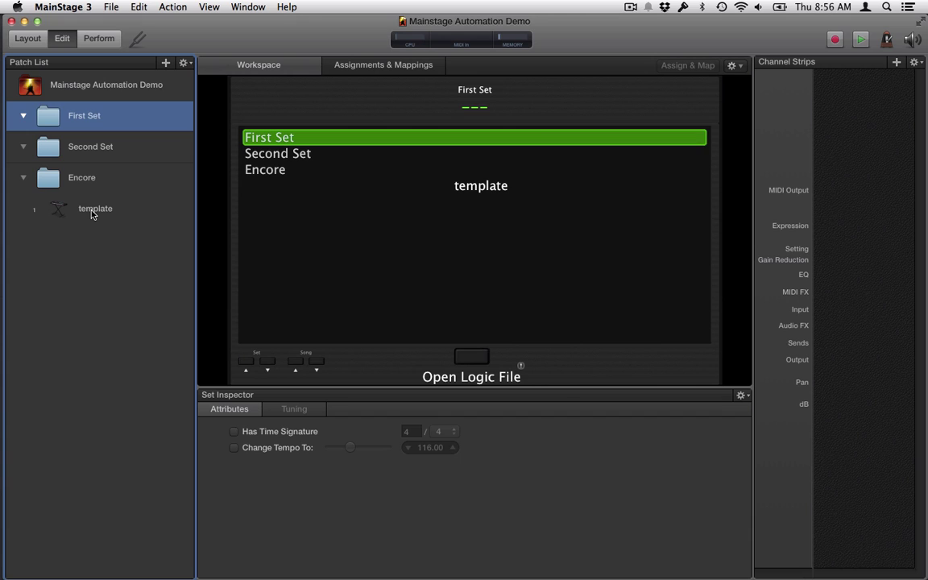
left_click_drag(93, 212, 104, 122)
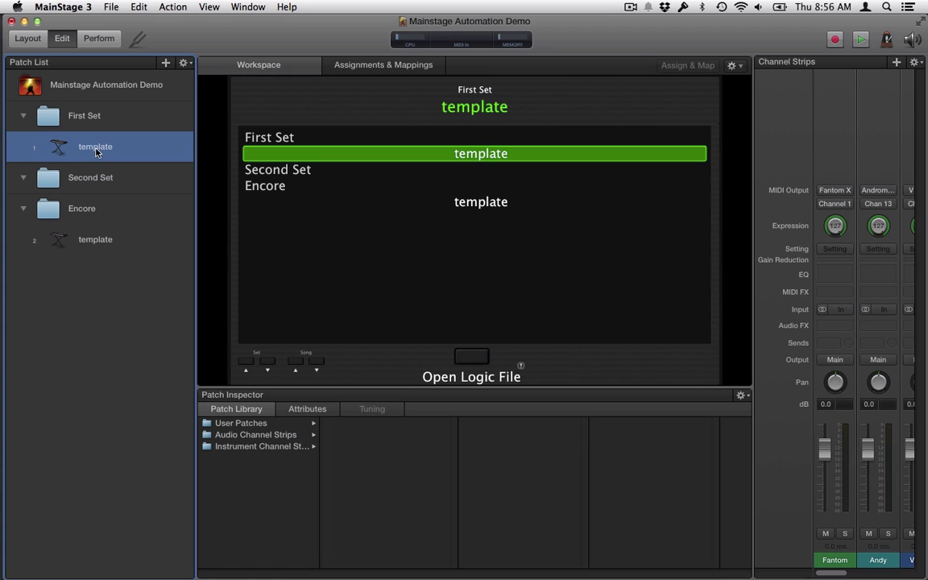
double_click(96, 150)
type("Demo So")
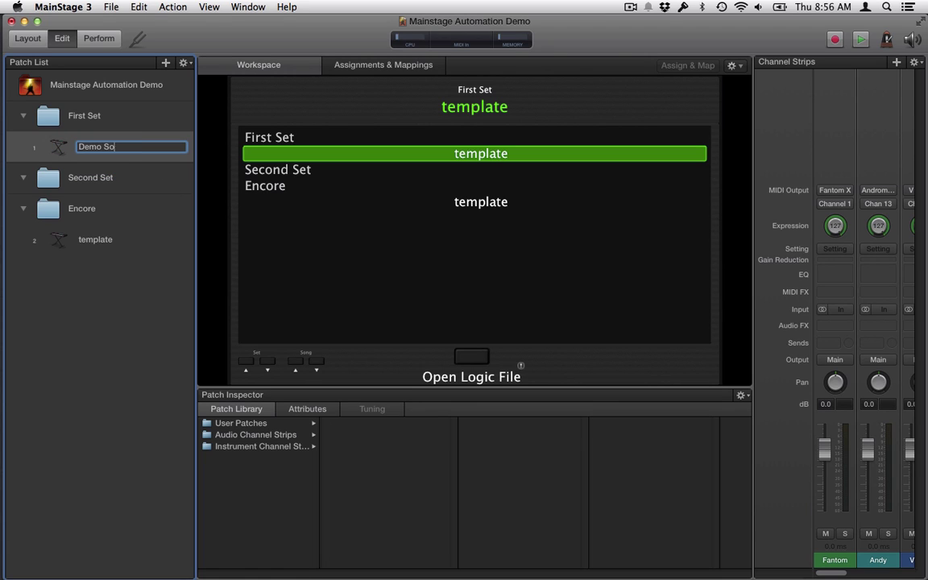
type("ng 1")
key("Return")
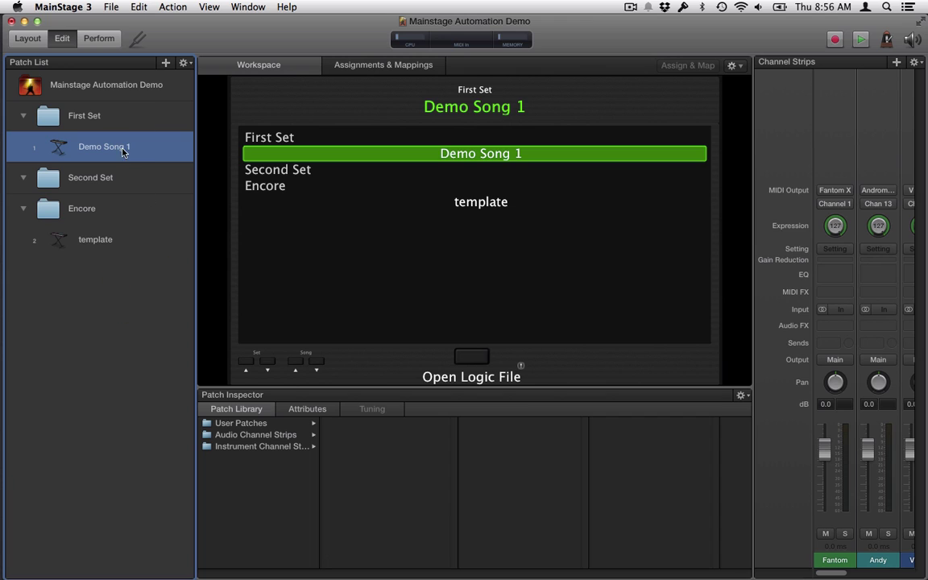
Duplicate Demo Song 1 as a second patch named 'Demo Song 2'
left_click_drag(124, 148, 122, 176)
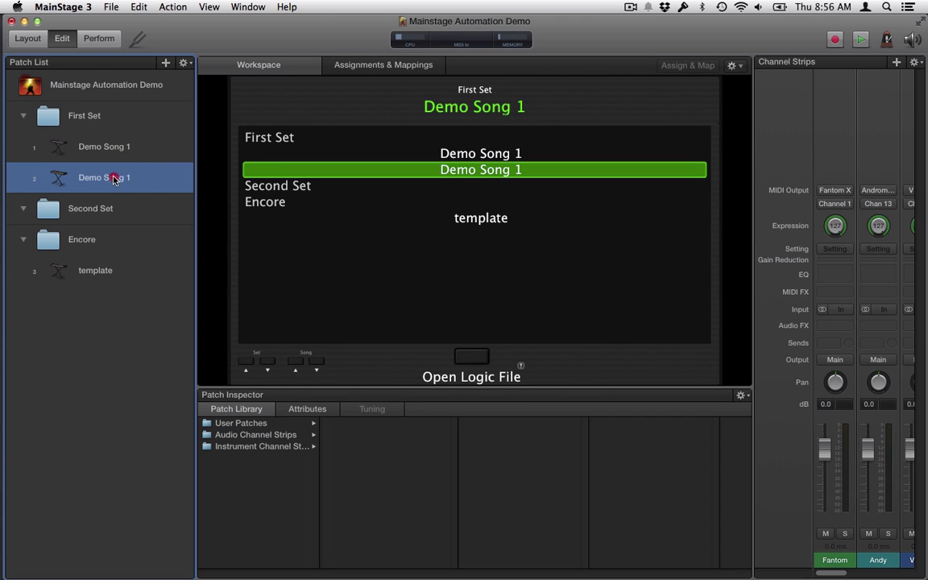
double_click(118, 177)
key("Right")
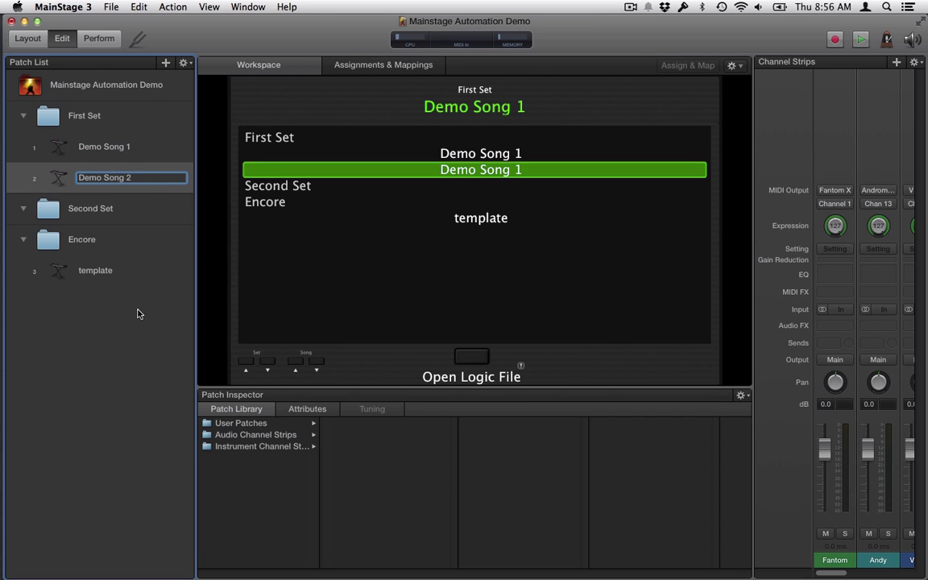
type("2")
left_click(137, 314)
Duplicate it again as a third patch named 'Demo Song 3', then reselect Demo Song 1
left_click_drag(112, 190, 125, 210)
double_click(125, 209)
key("Right")
key("BackSpace")
type("3")
key("Return")
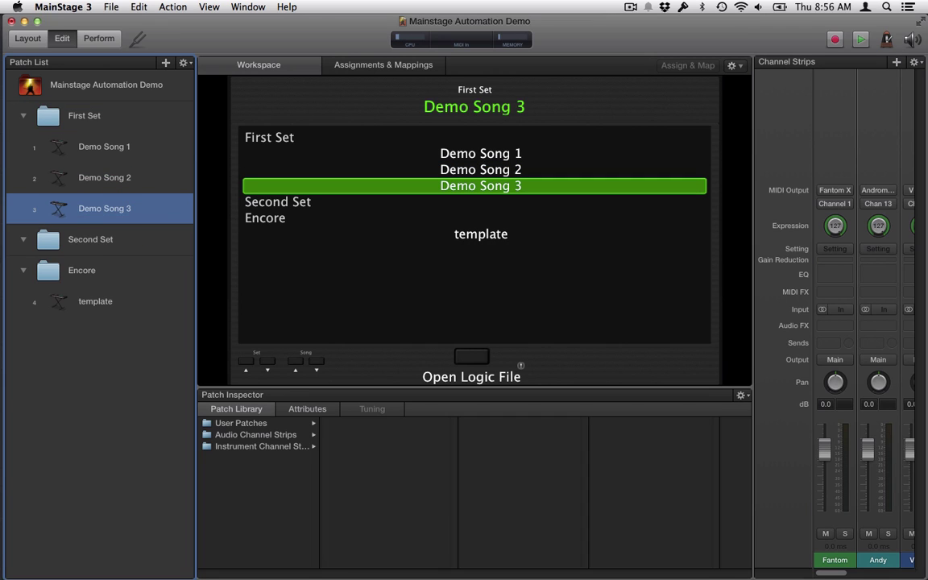
left_click(127, 144)
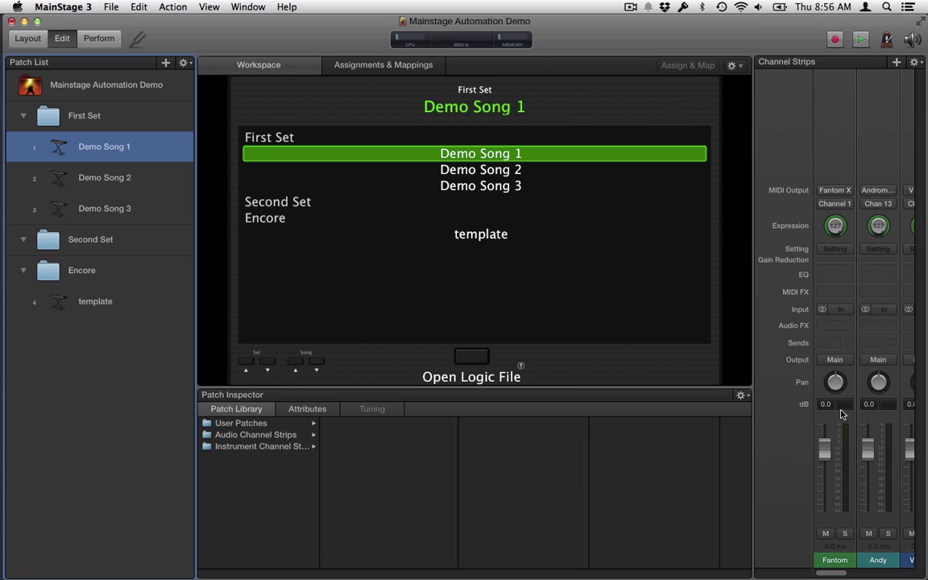
Reveal more channel strips and raise Fantom X's program change sent on patch change
left_click_drag(752, 370, 606, 355)
left_click(607, 356)
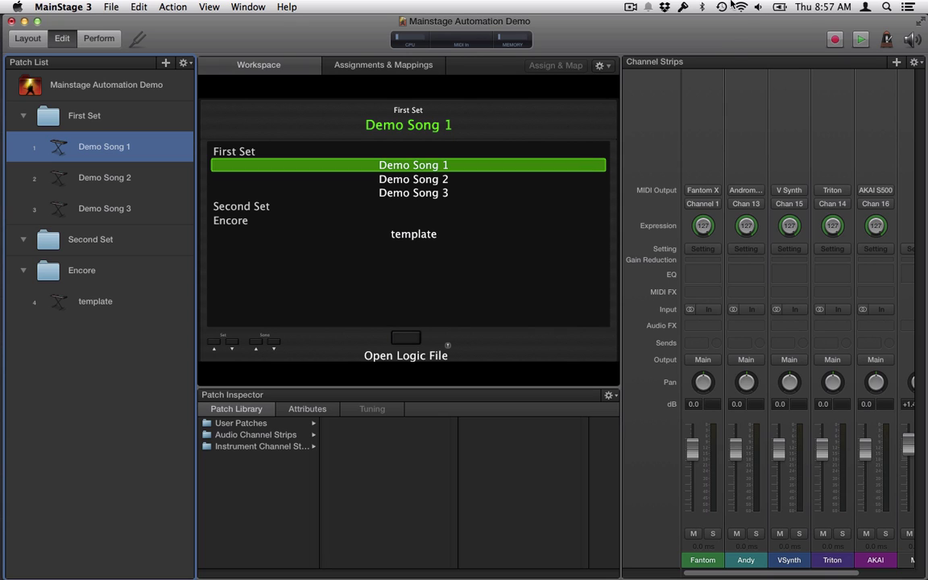
left_click(696, 130)
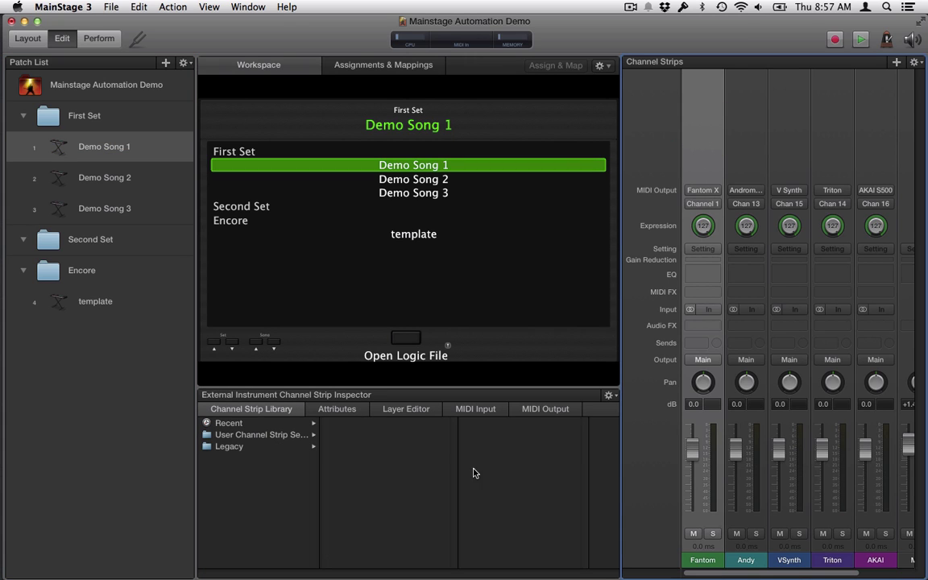
left_click(521, 413)
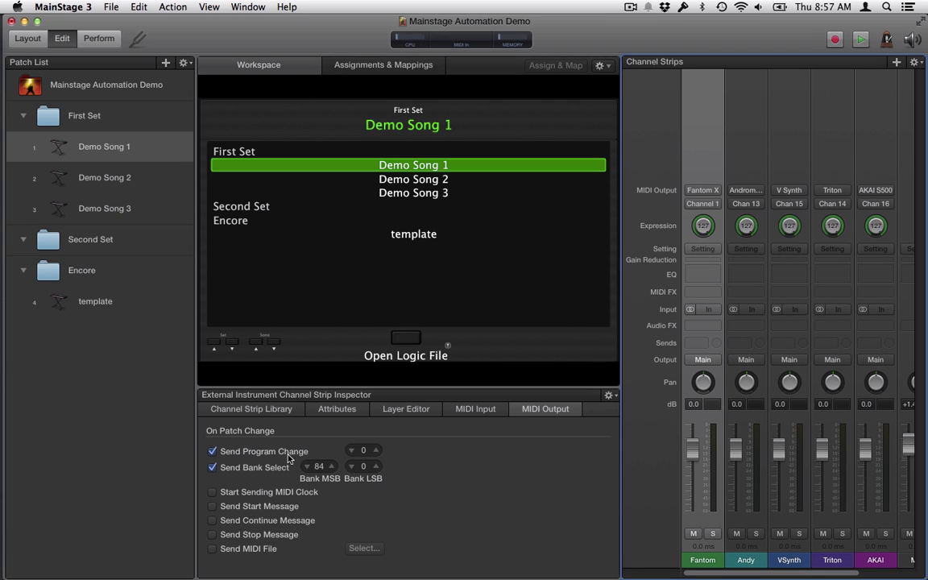
left_click(375, 451)
Raise the program change numbers on the Andromeda and V Synth strips
left_click(786, 155)
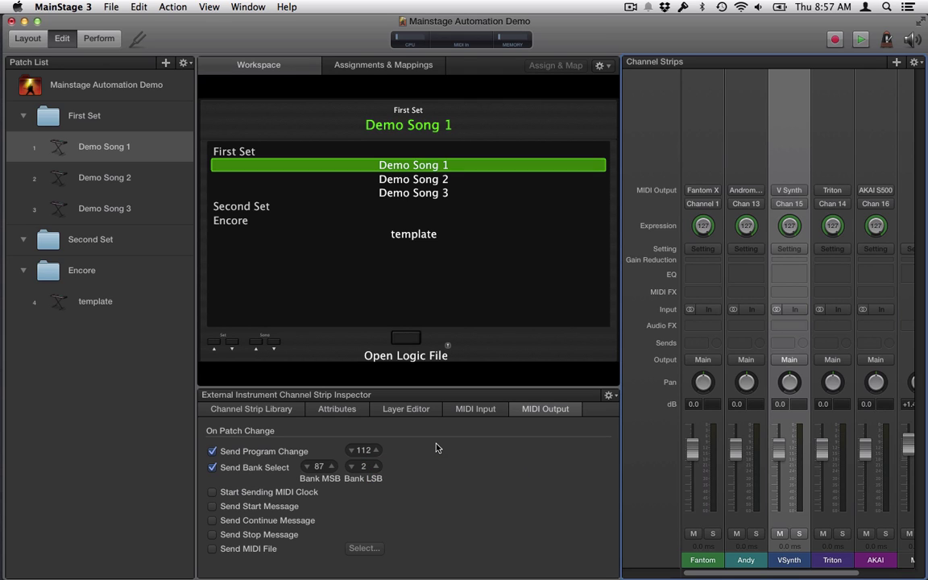
left_click(857, 139)
left_click(702, 144)
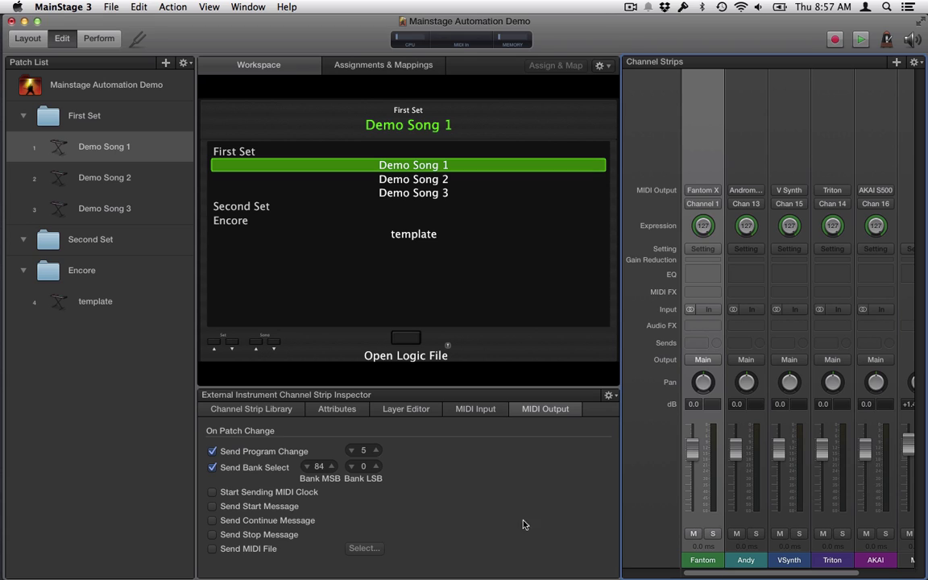
left_click(756, 145)
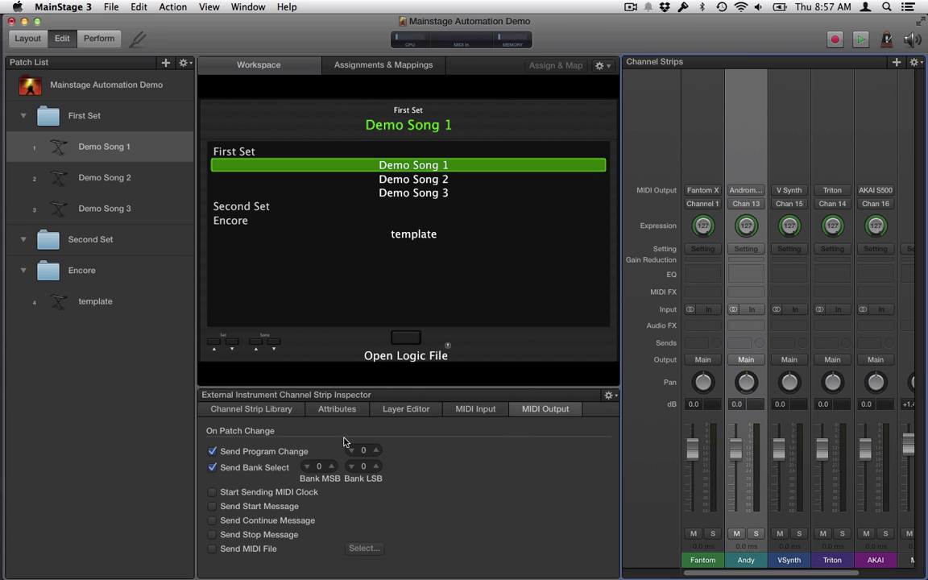
left_click(375, 449)
left_click(375, 450)
left_click(375, 449)
left_click(375, 450)
left_click(778, 141)
left_click(376, 449)
Raise Triton's program change and bank LSB, and set AKAI S500 to Program Change 8
left_click(829, 153)
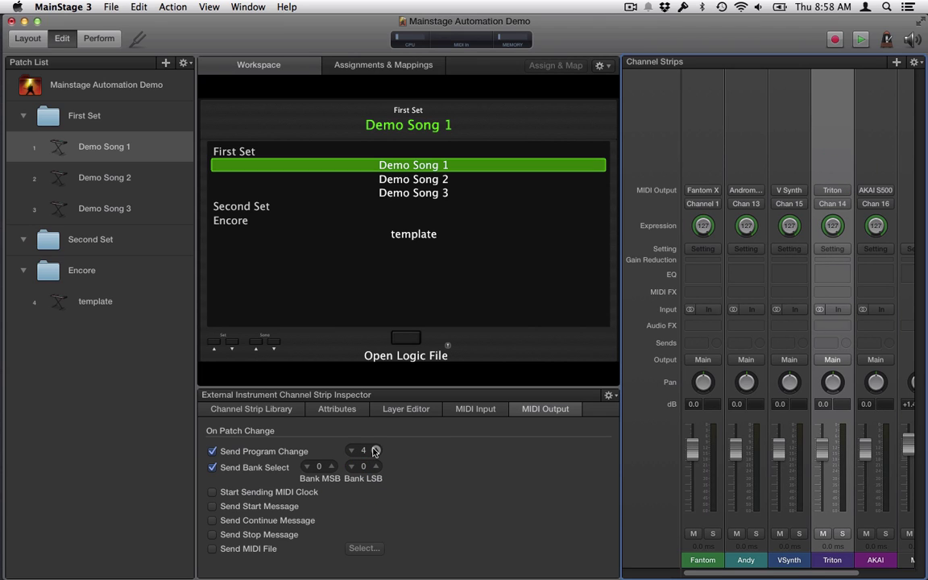
left_click(375, 449)
left_click(375, 449)
left_click(376, 449)
left_click(375, 450)
left_click(375, 449)
left_click(376, 465)
left_click(375, 465)
left_click(875, 153)
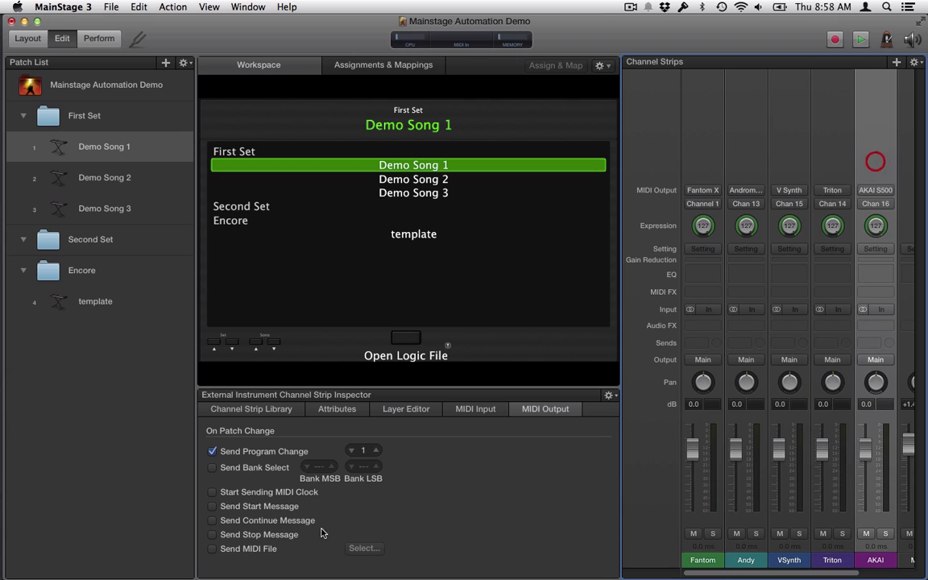
left_click(376, 451)
Review Demo Song 2's Fantom X, V Synth and Triton settings against Demo Song 1
left_click(138, 177)
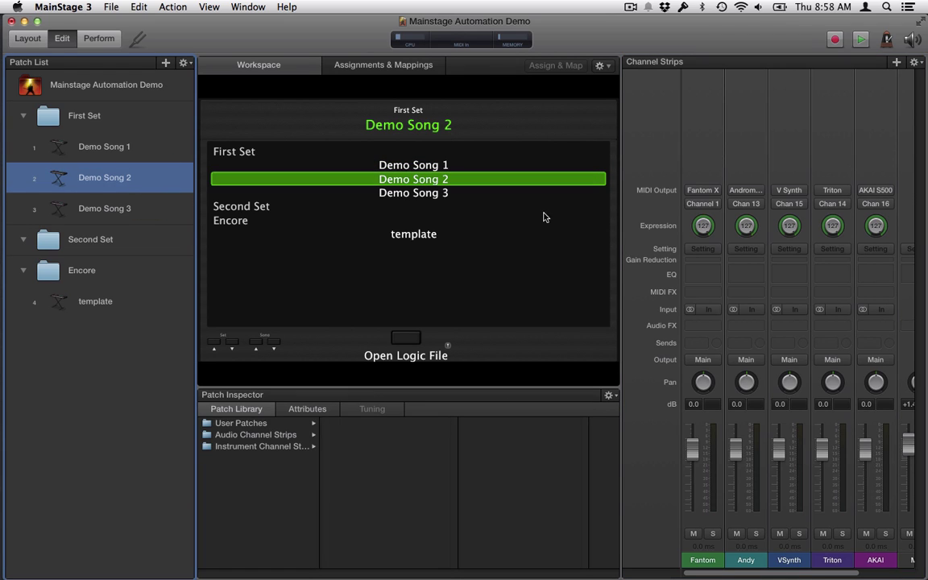
left_click(697, 156)
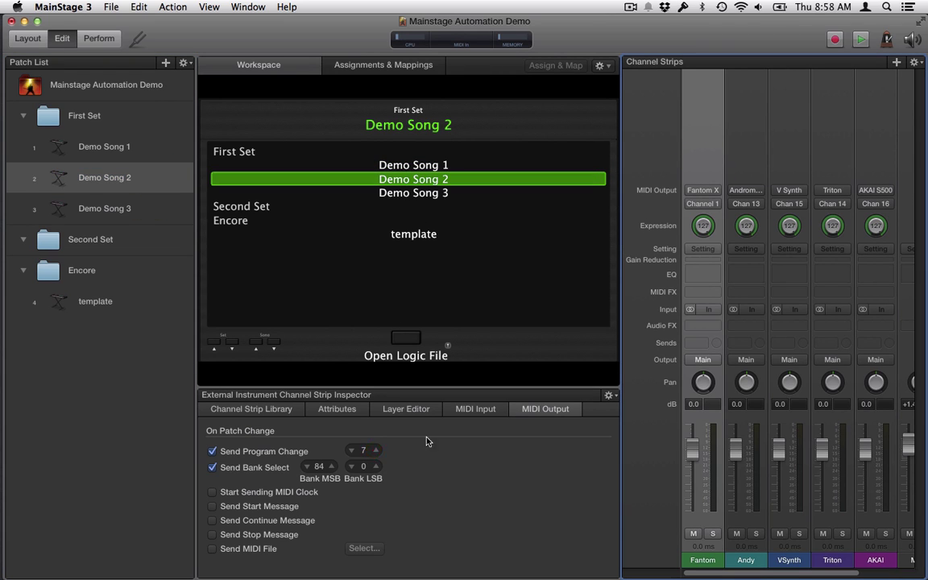
left_click(798, 149)
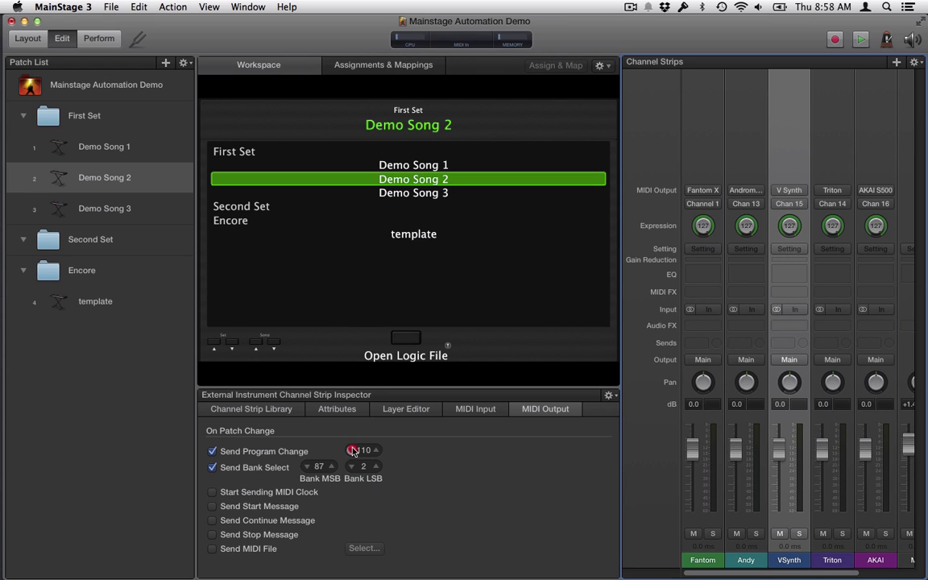
left_click(847, 152)
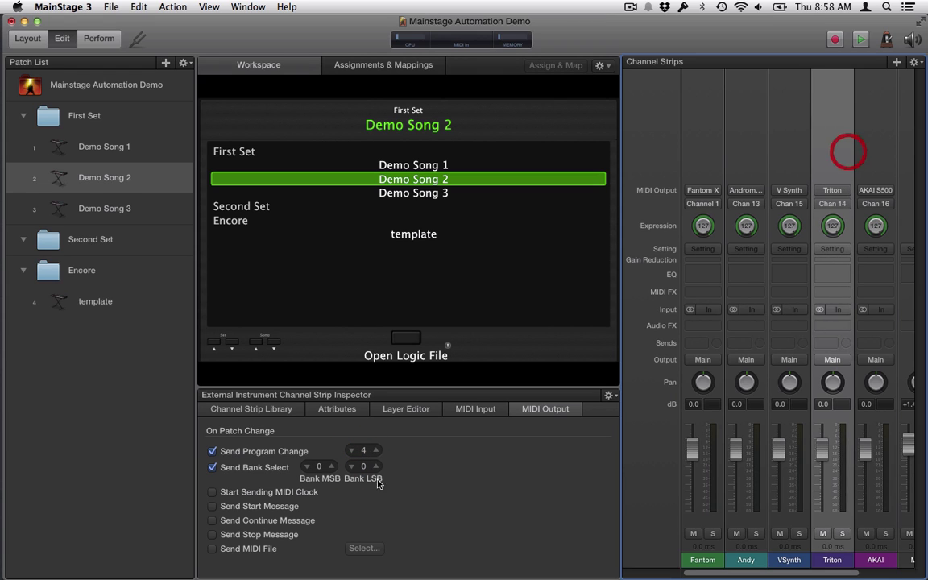
left_click(132, 146)
left_click(710, 138)
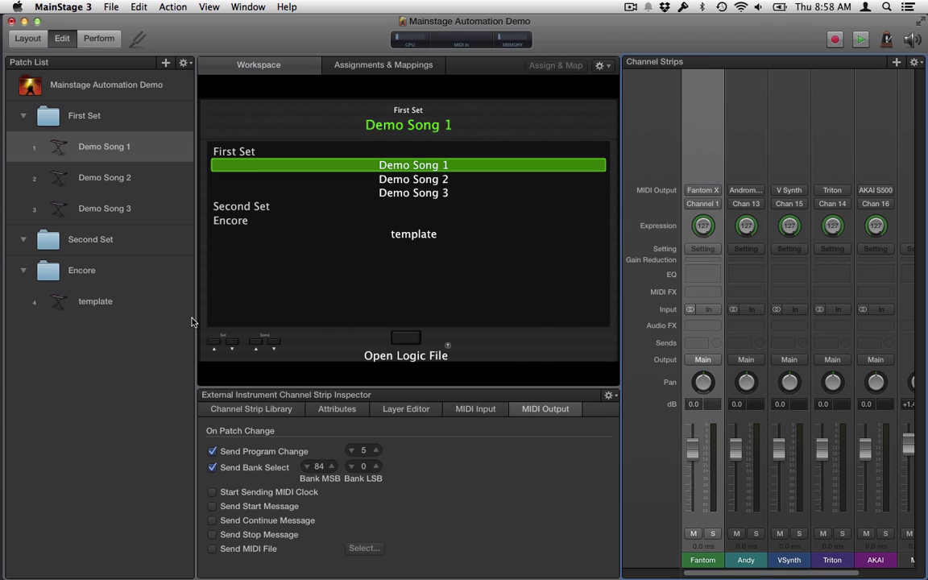
left_click(139, 177)
left_click(704, 153)
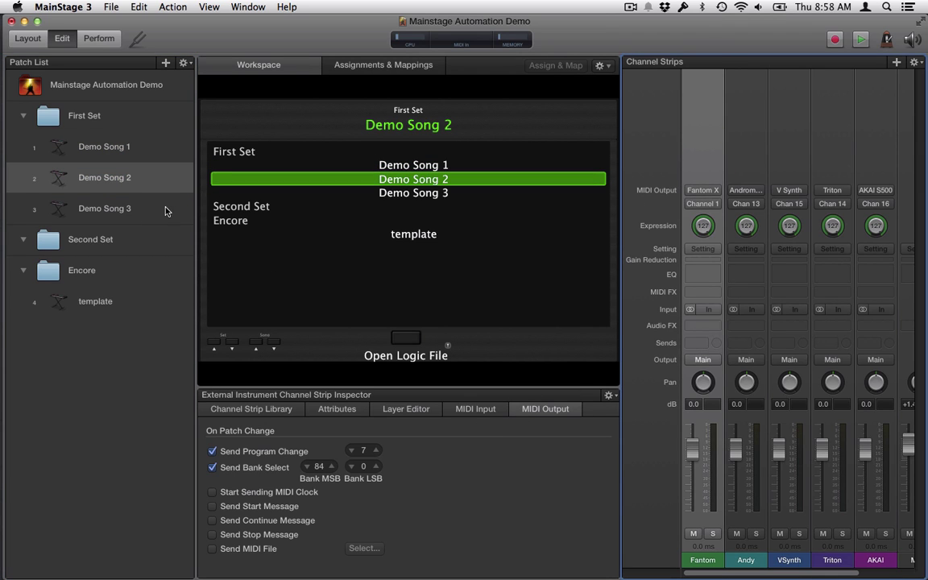
Raise the Fantom X and Andromeda program changes for Demo Song 3
left_click(153, 207)
left_click(703, 149)
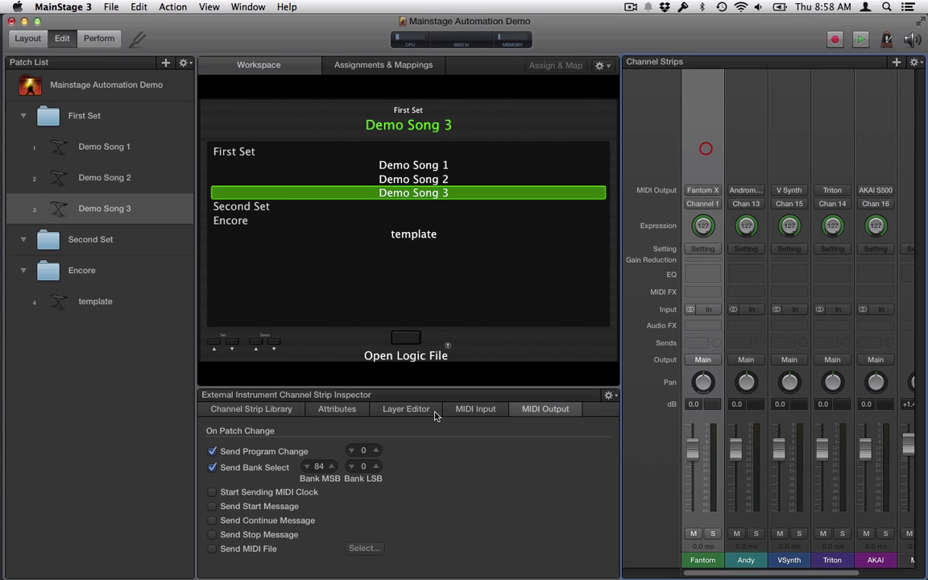
left_click(375, 451)
left_click(749, 145)
left_click(376, 450)
left_click(833, 145)
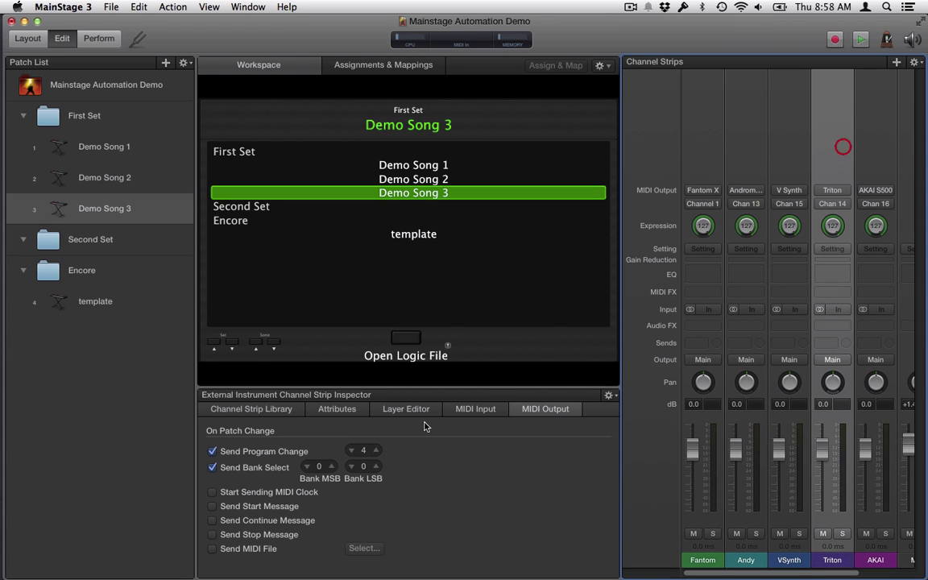
Cycle through Demo Song 1, 2 and 3 twice, ending on Demo Song 1
left_click(103, 146)
left_click(128, 177)
left_click(143, 209)
left_click(131, 149)
left_click(135, 177)
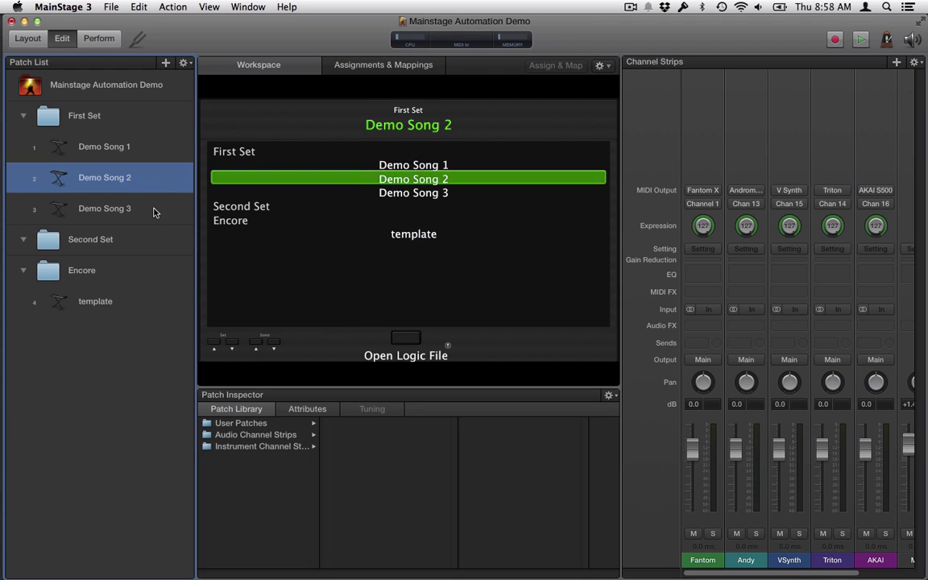
left_click(142, 208)
left_click(138, 153)
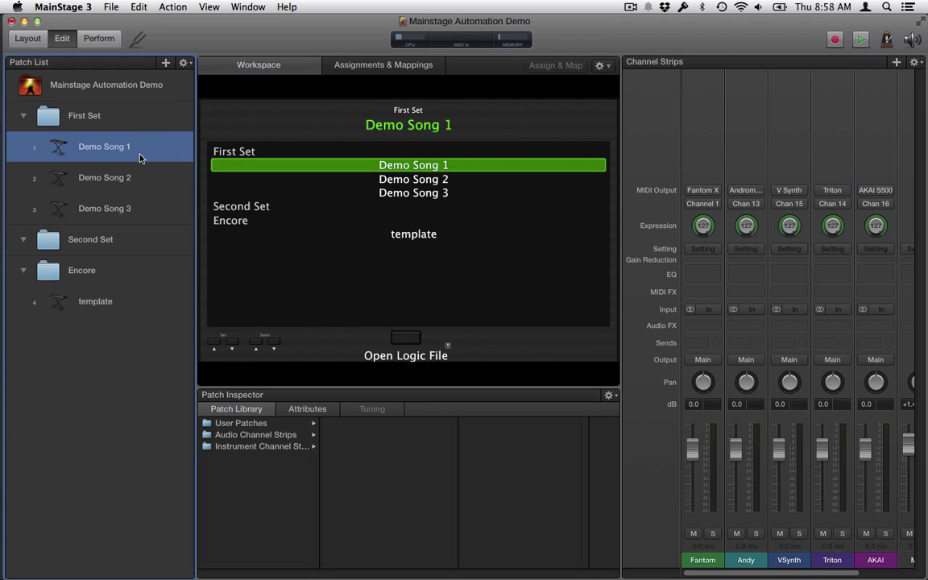
Check the next-song control, cycle through the three songs, and save the concert
left_click(271, 343)
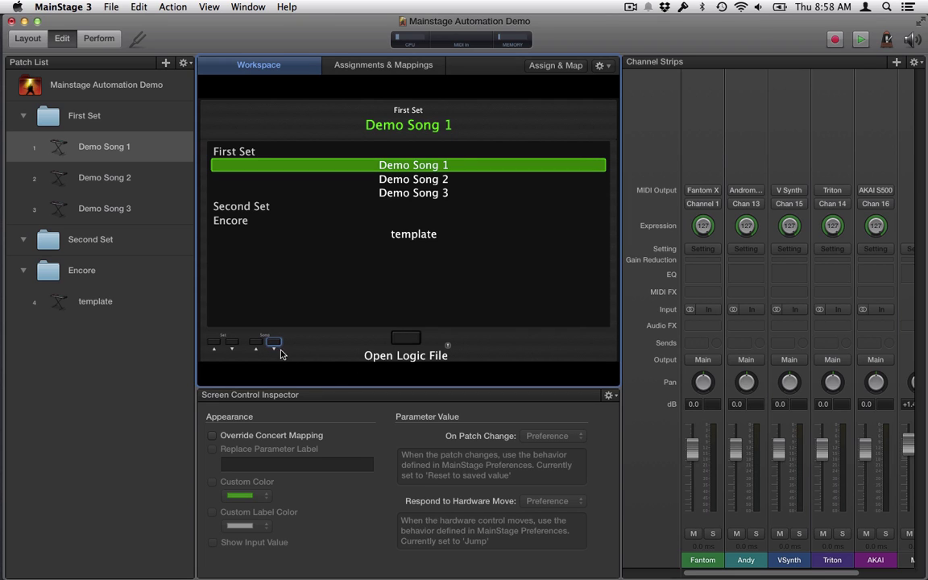
left_click(117, 175)
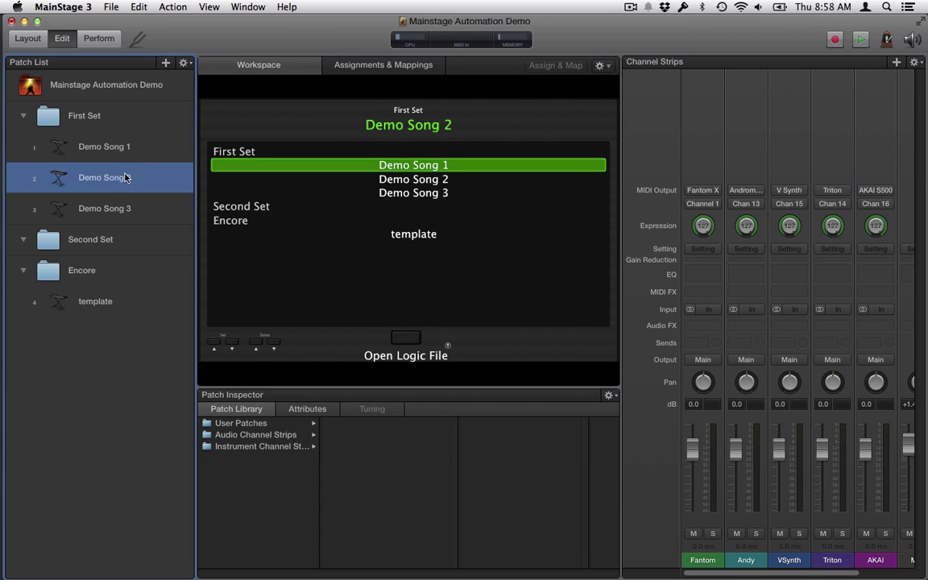
left_click(133, 208)
left_click(142, 156)
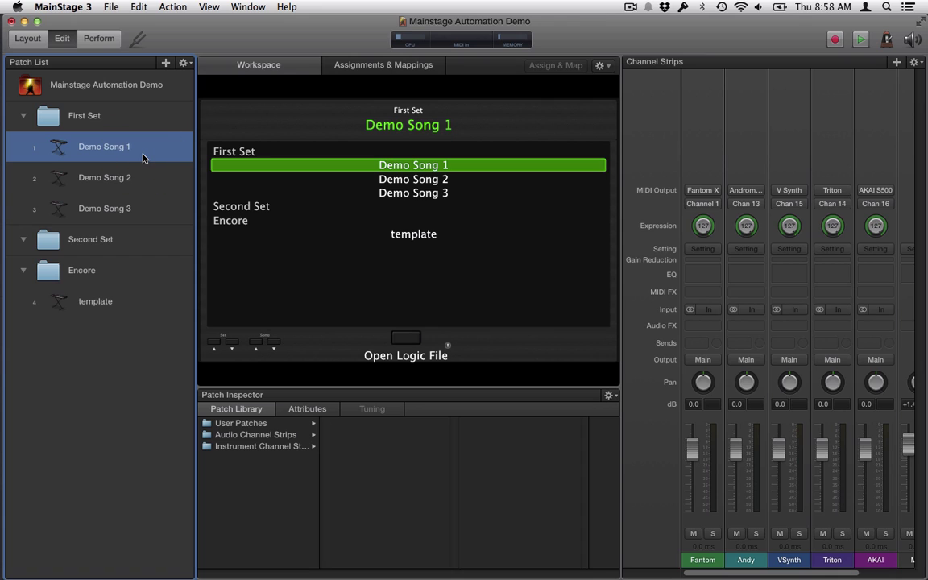
left_click(111, 7)
left_click(122, 80)
Step through the songs in Perform view, pick Demo Song 1, and return to Edit mode
left_click(99, 37)
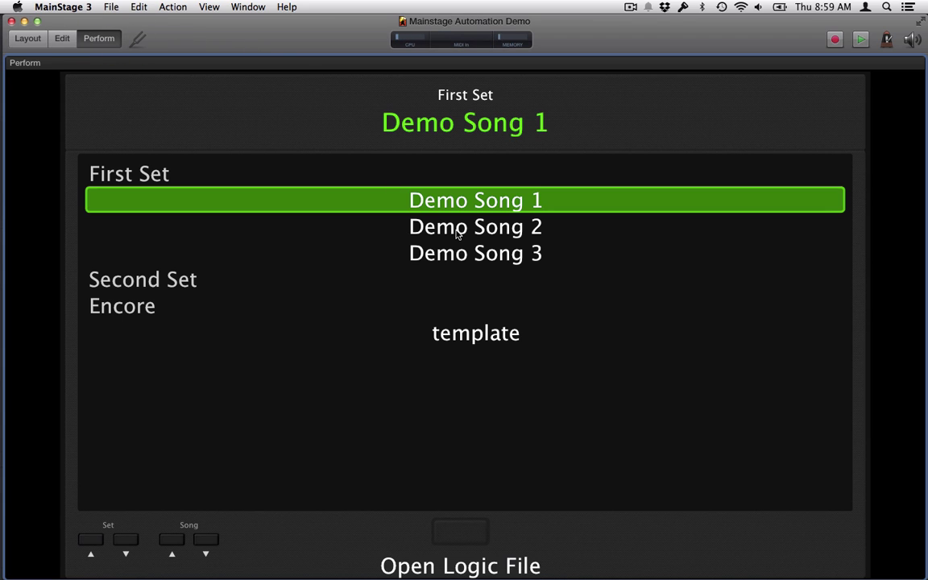
key("Down")
key("Down")
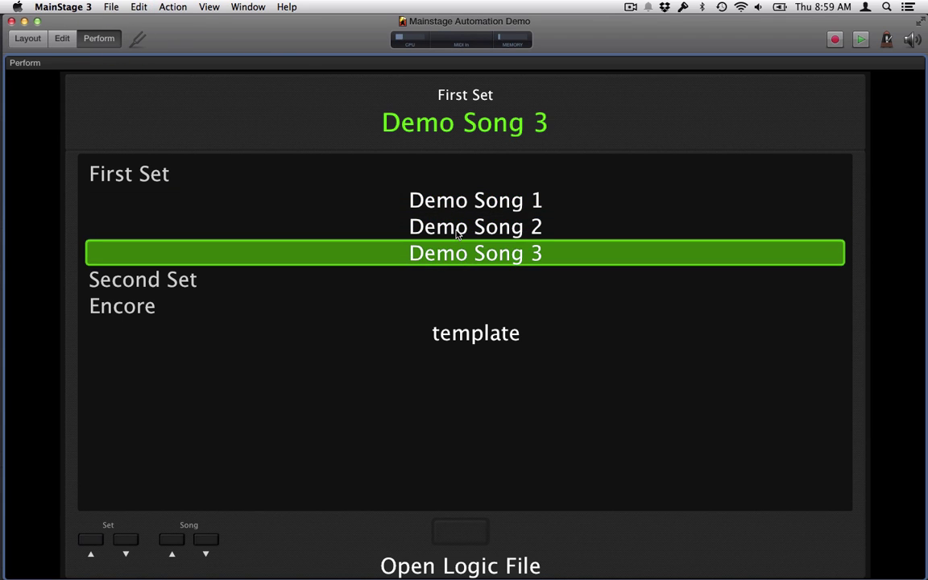
key("Up")
key("Up")
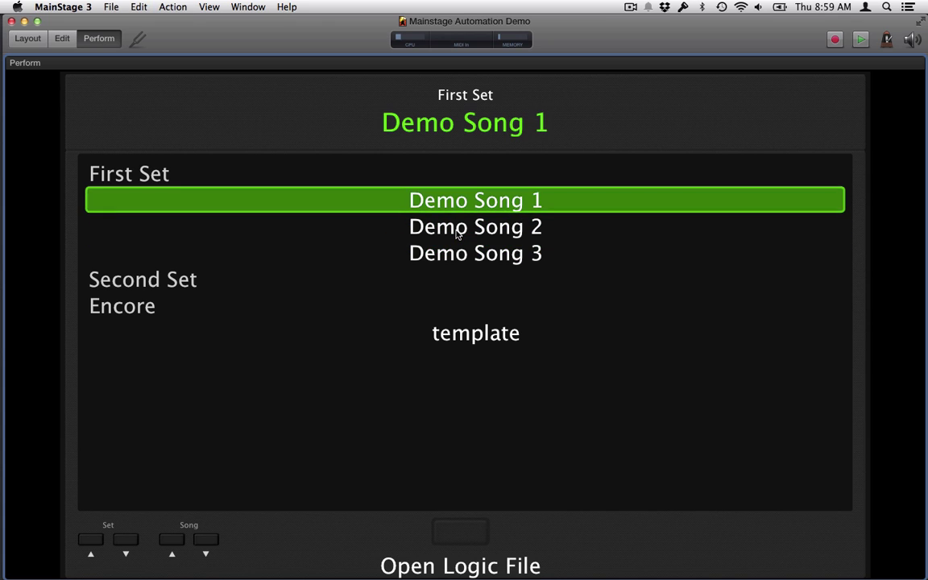
key("Down")
key("Down")
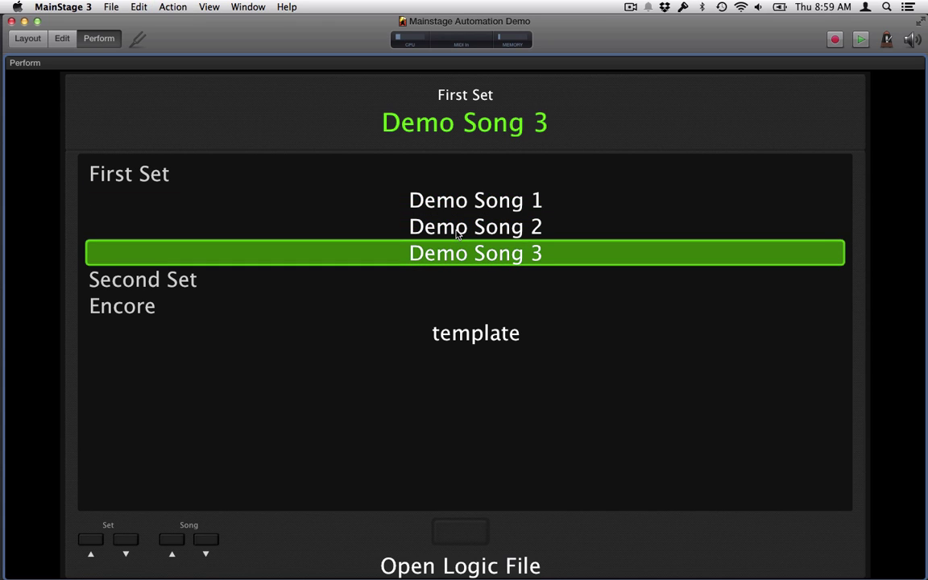
key("Up")
key("Up")
key("Up")
left_click(479, 206)
left_click(62, 38)
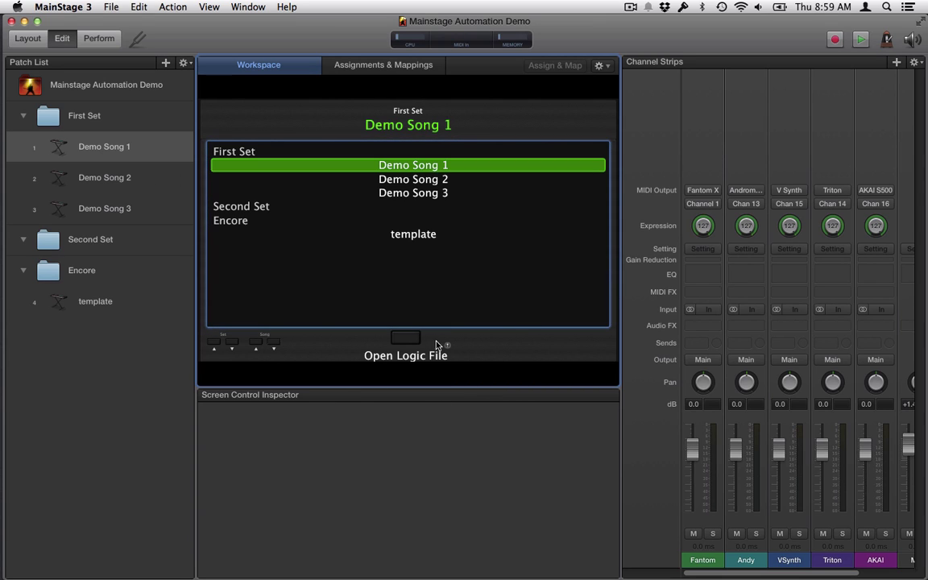
Turn on Custom Color for the song list control and set its selection highlight to magenta
left_click(401, 171)
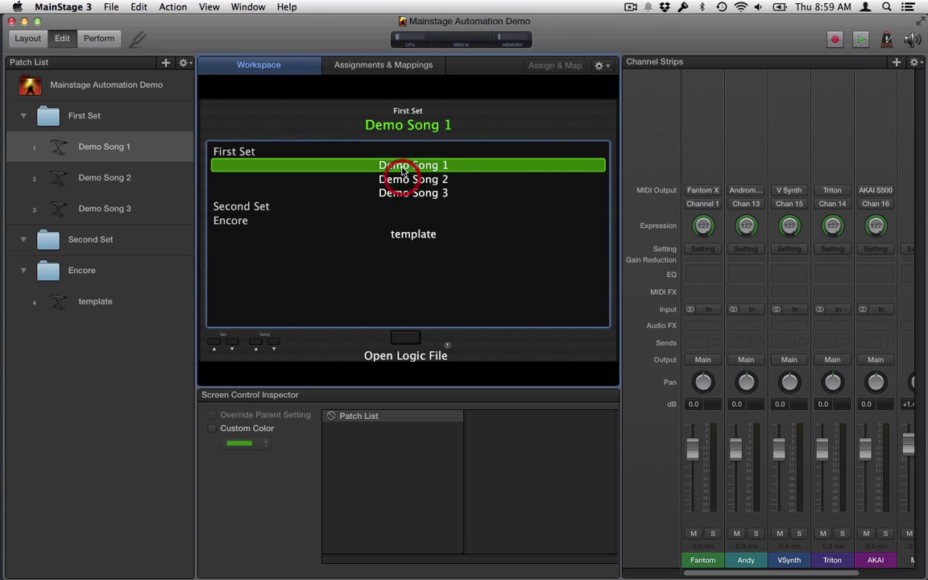
key("Down")
key("Up")
left_click(214, 427)
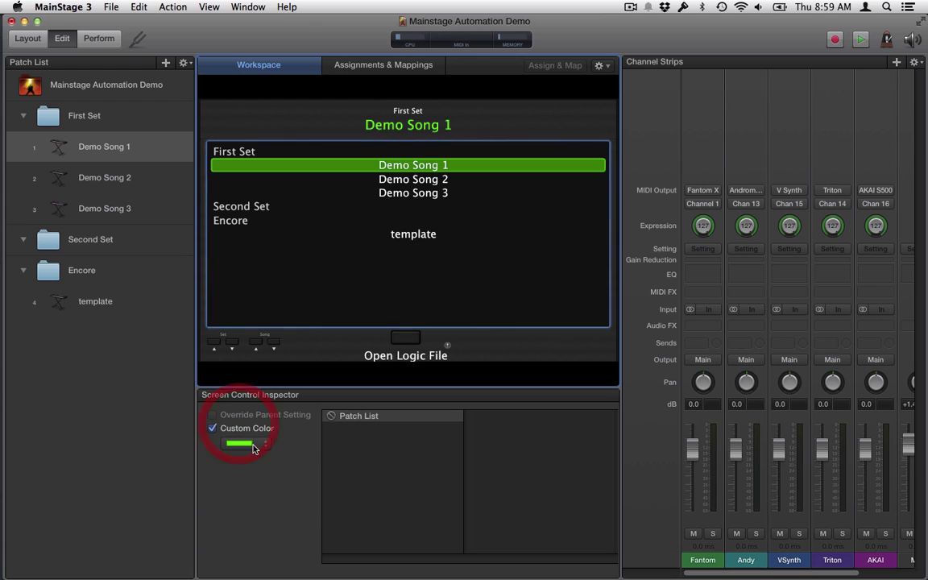
left_click(256, 445)
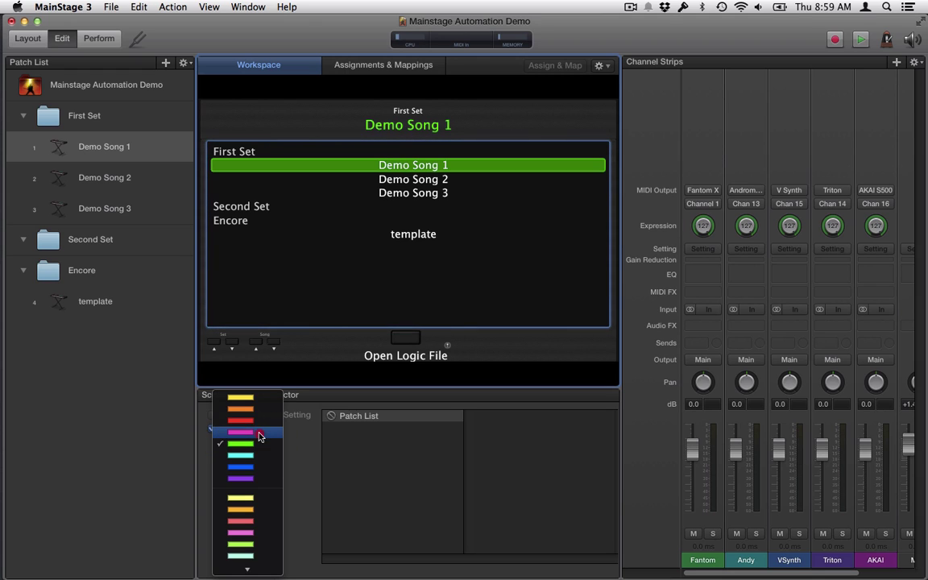
left_click(259, 437)
key("Down")
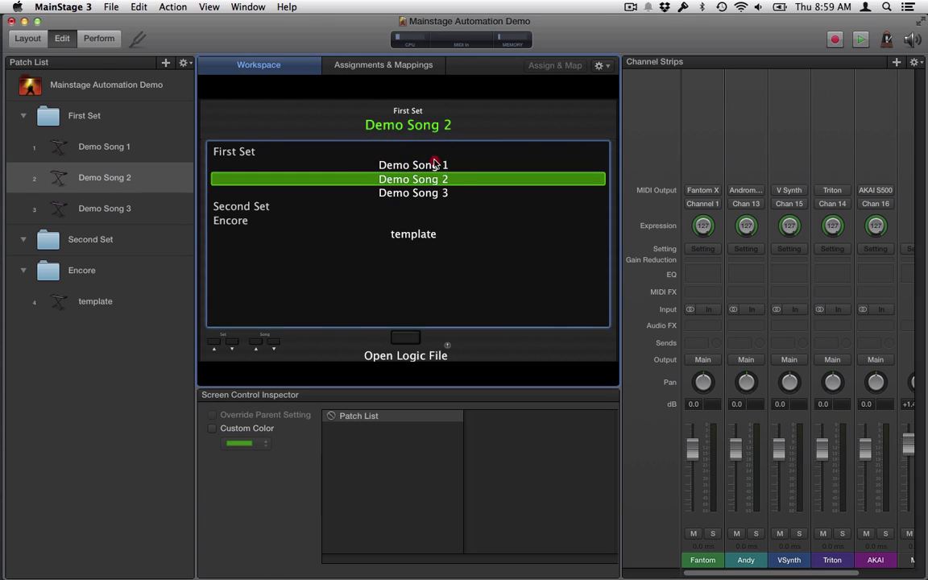
left_click(433, 164)
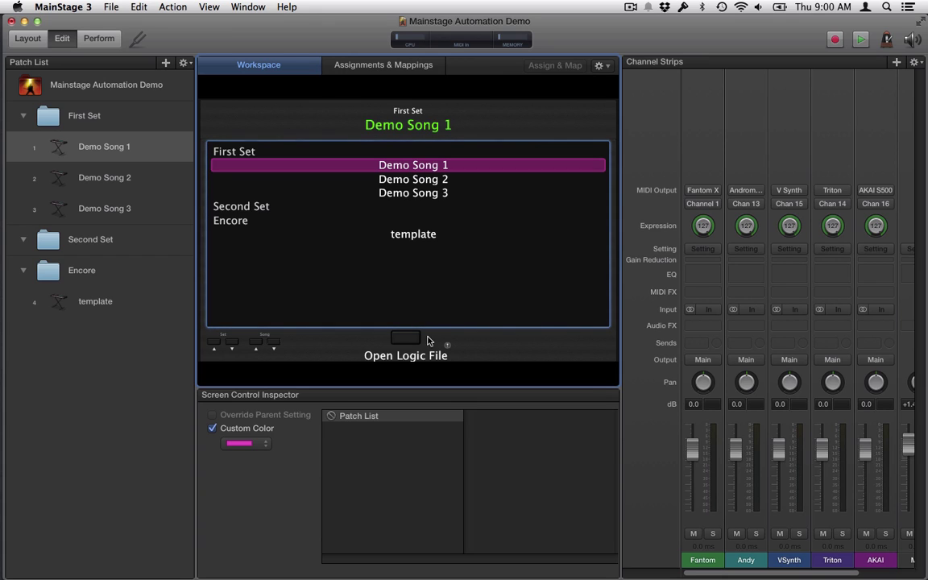
Browse the Open Logic File button's unmapped AppleScript actions, including Logic Play from Start and Logic Stop Playing
left_click(424, 338)
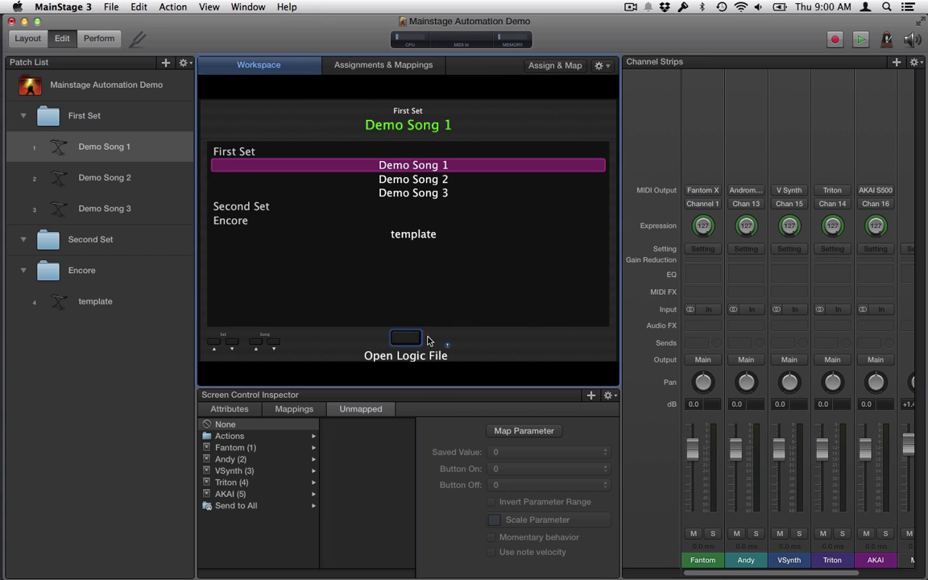
left_click(235, 436)
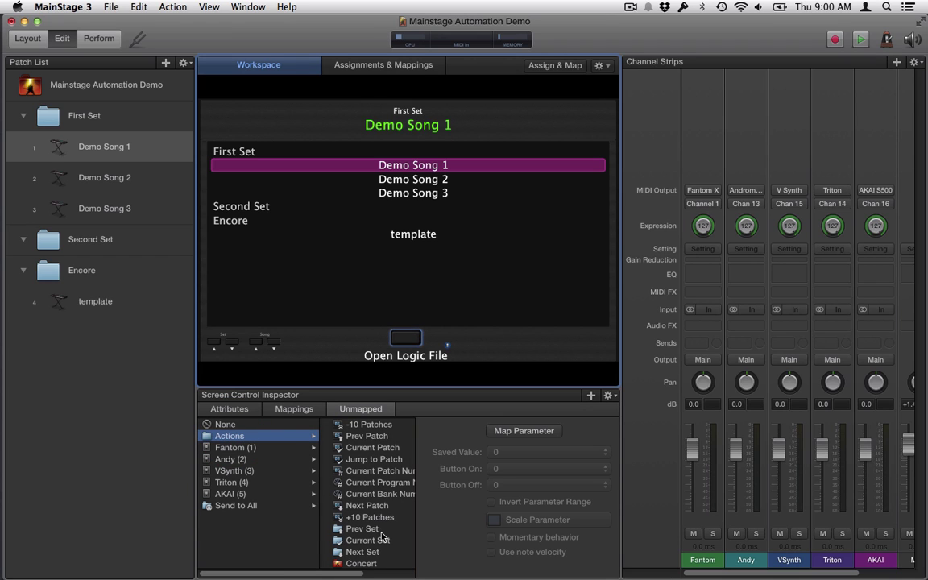
scroll(385, 536, "down", 5)
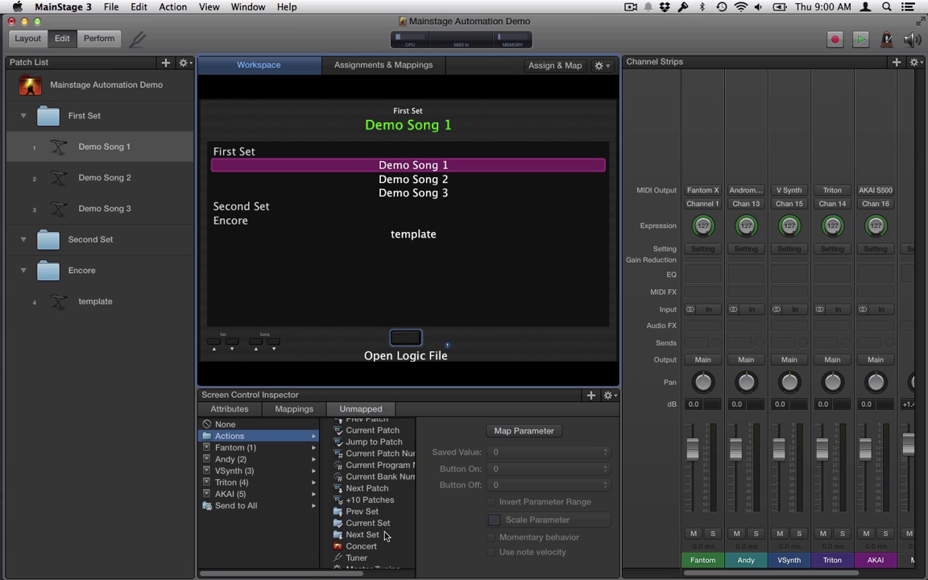
scroll(385, 536, "down", 5)
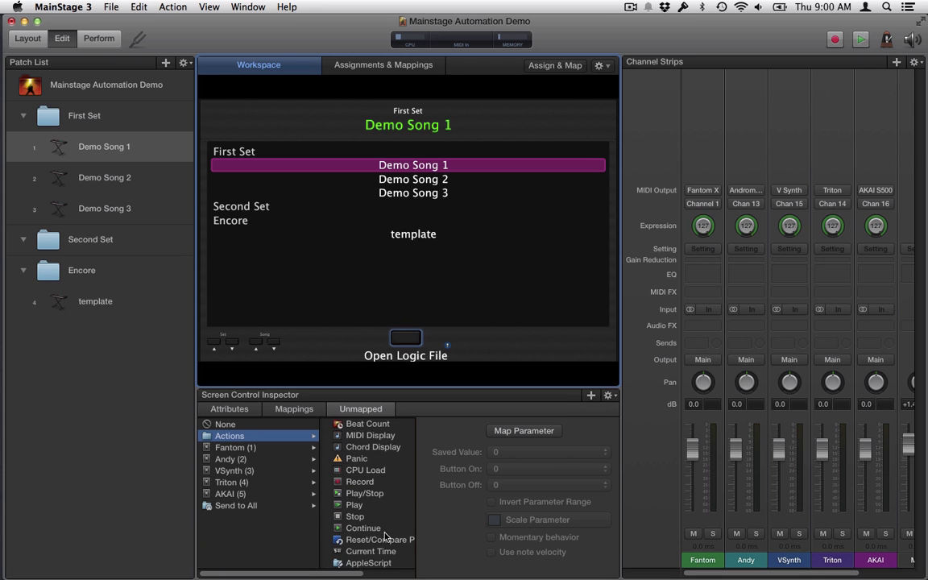
left_click(357, 564)
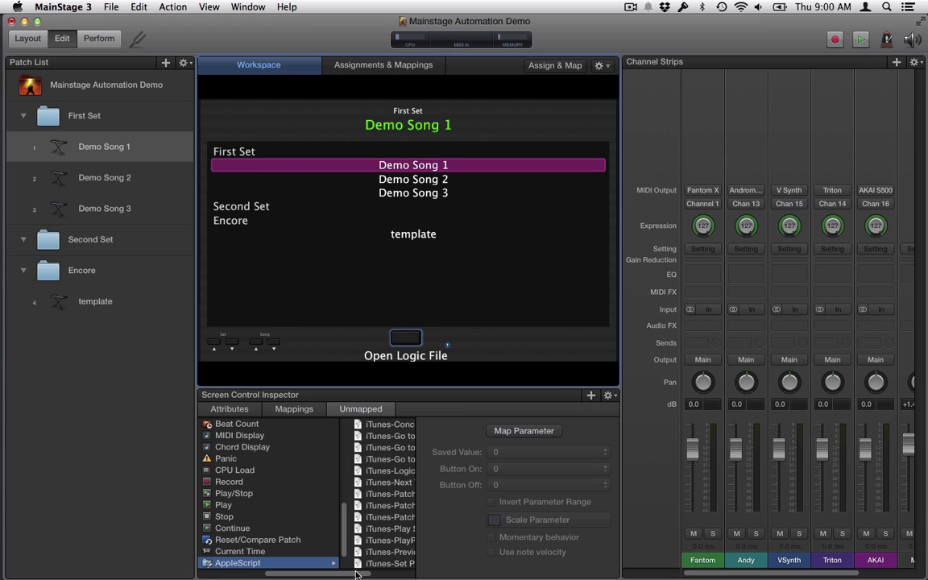
scroll(354, 515, "right", 3)
scroll(383, 520, "down", 2)
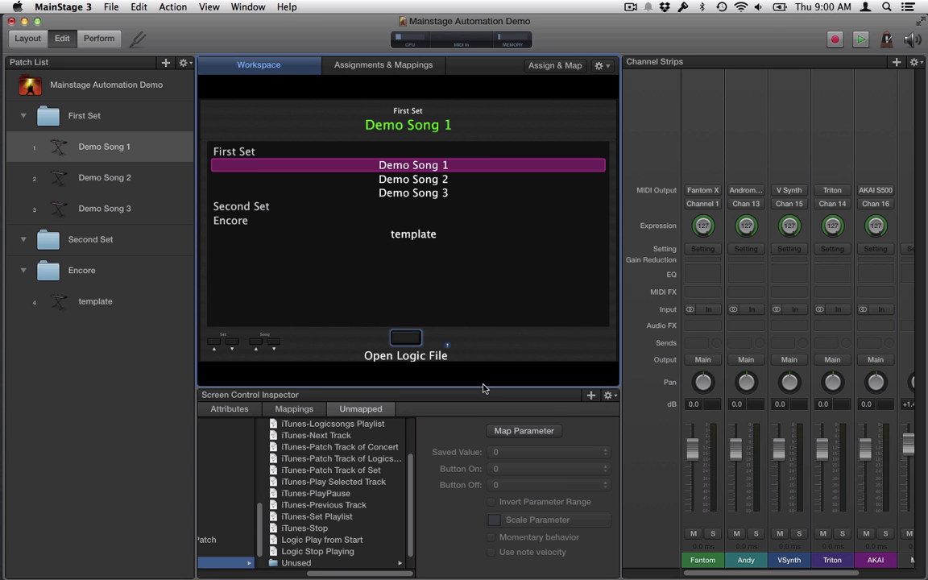
Hide MainStage and bring up the Logic Pro X script in AppleScript Editor
key("super+q")
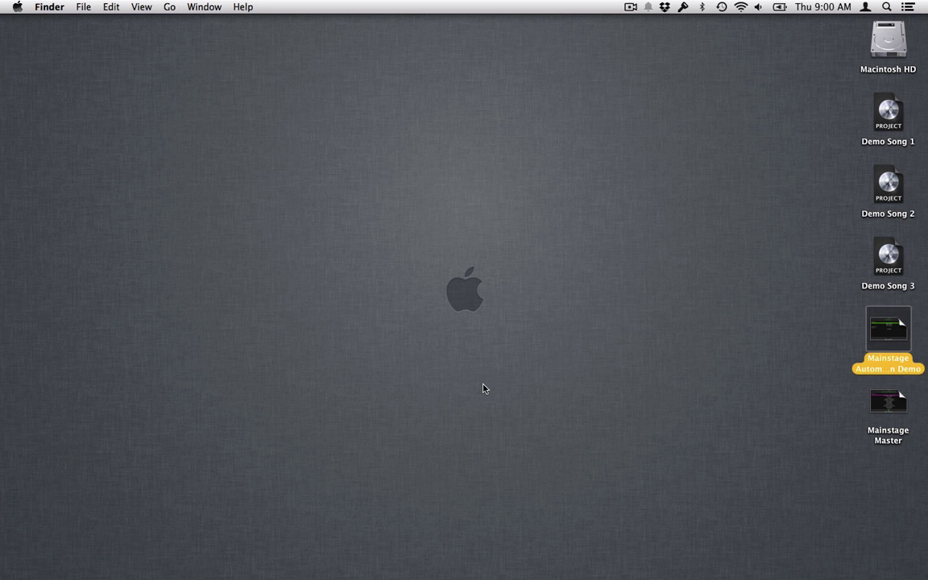
key("super+Tab")
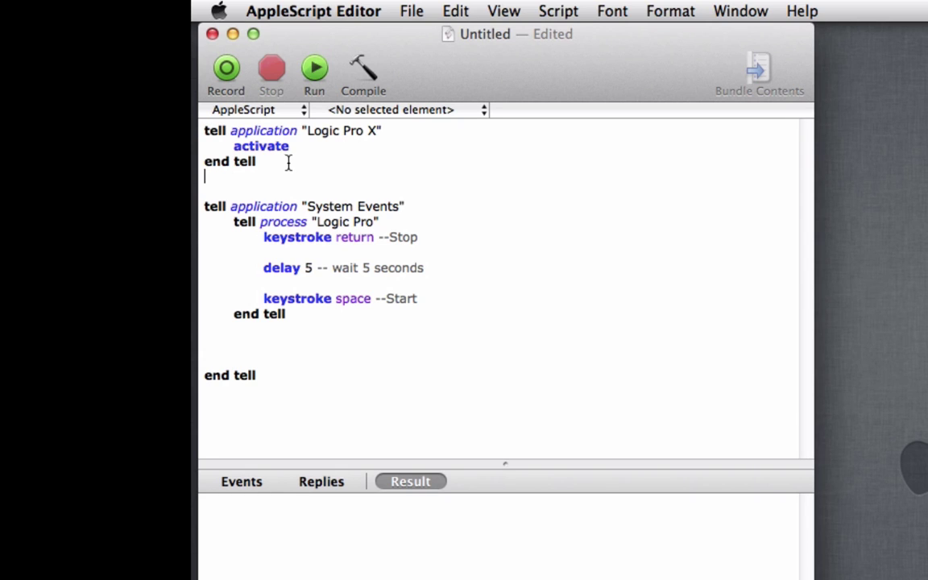
Test-run the script so Logic Pro X activates and playback triggers, then return to the editor
left_click(314, 68)
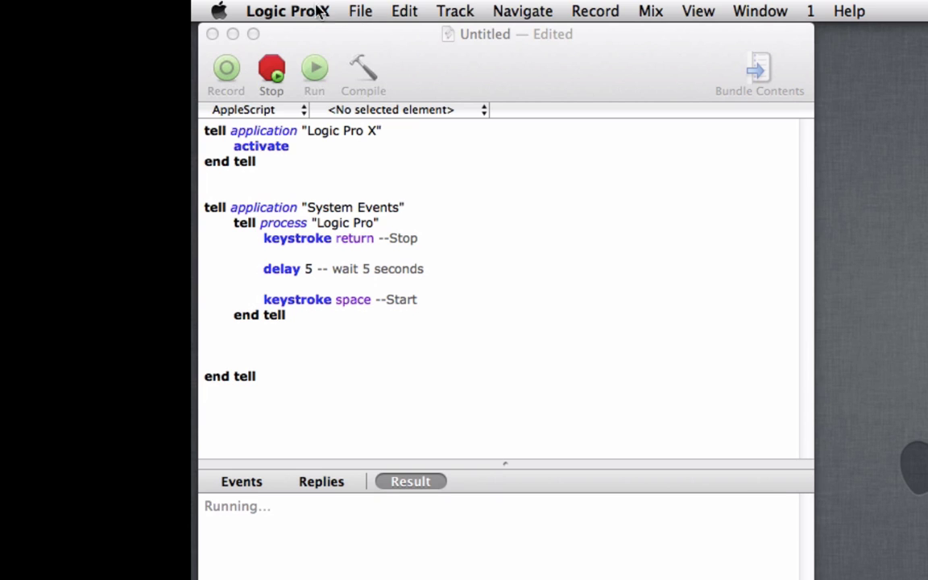
left_click(246, 186)
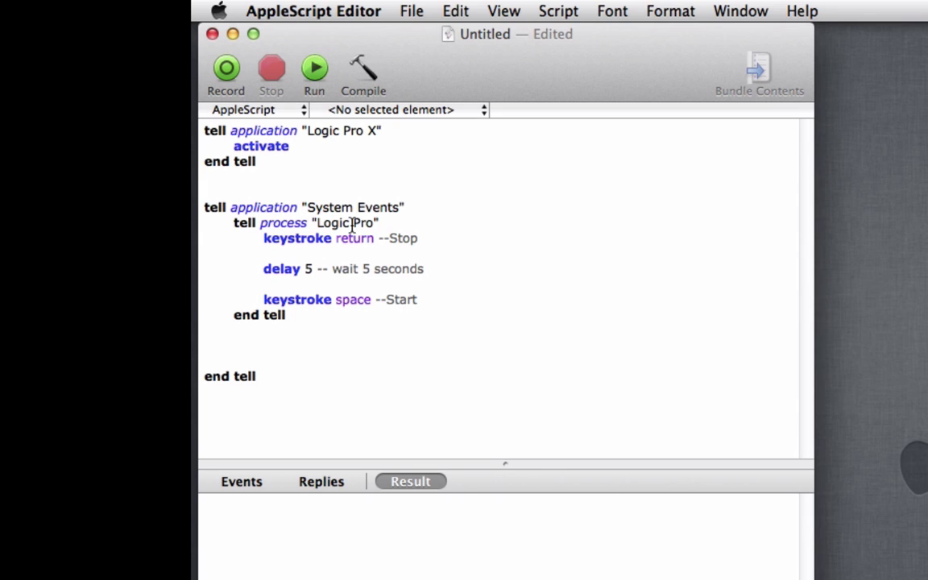
double_click(281, 240)
double_click(355, 240)
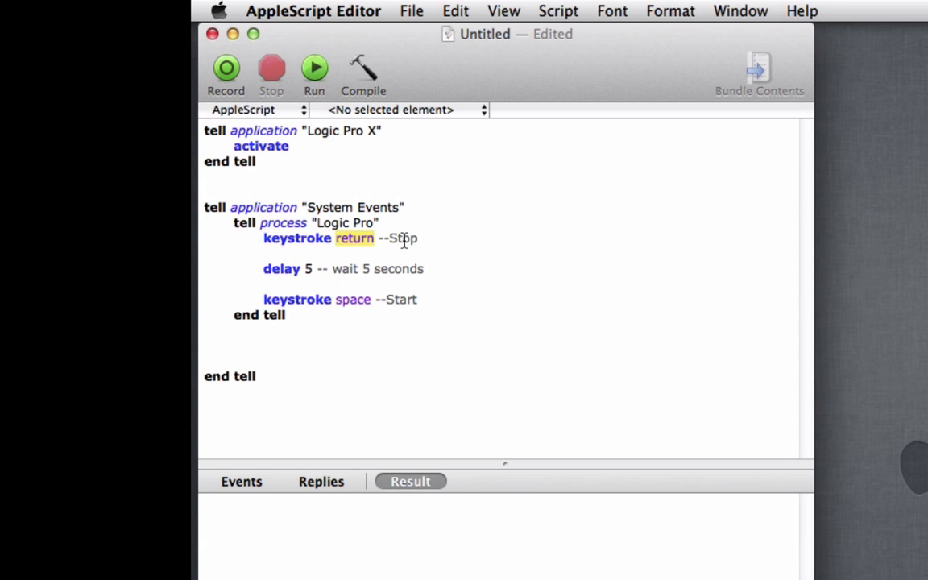
left_click_drag(418, 240, 380, 239)
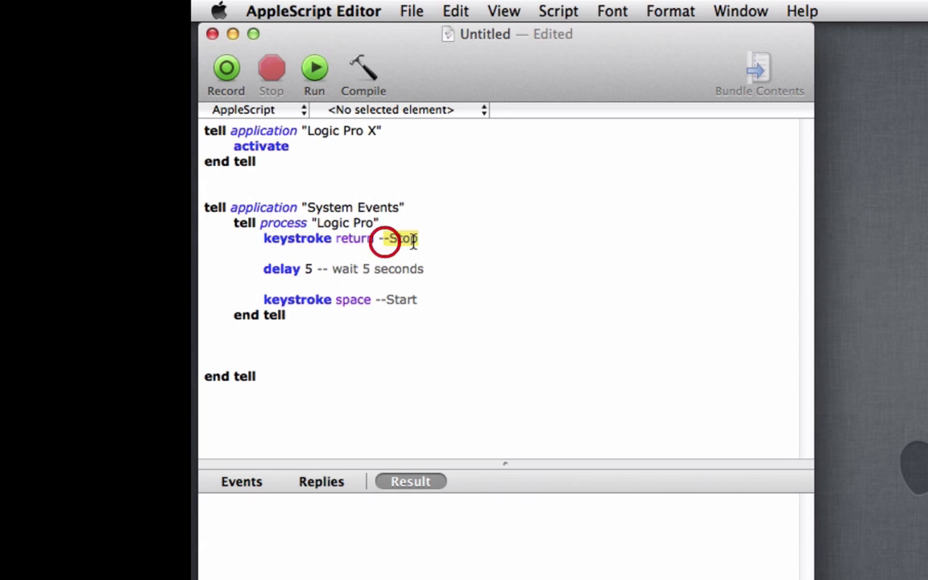
left_click(284, 272)
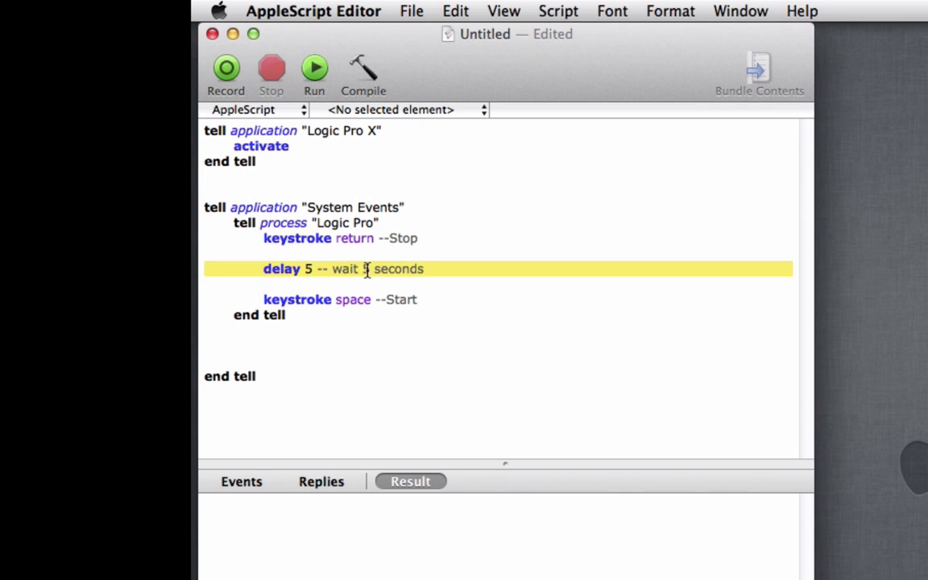
left_click(449, 267)
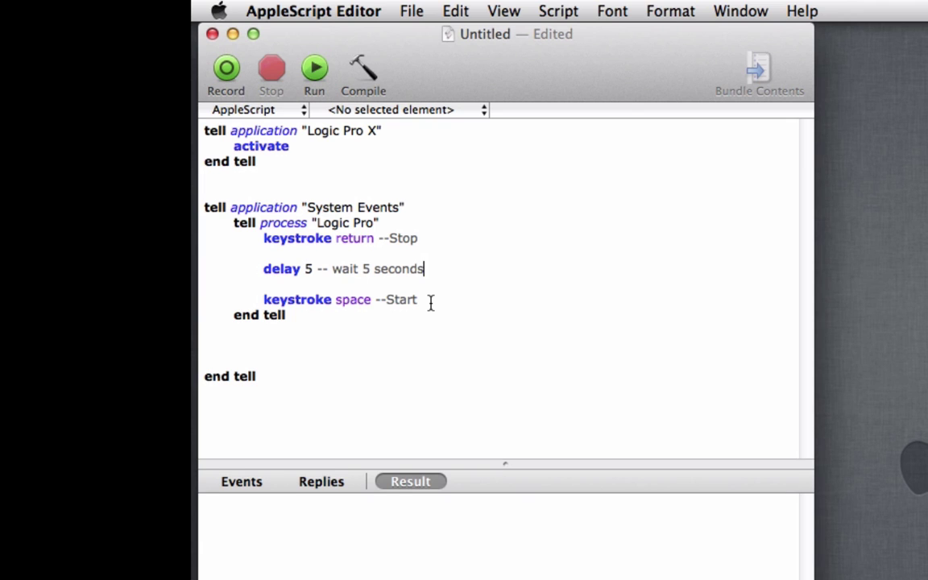
Begin a Save As of the script targeting the MainStage Scripts folder
left_click(411, 11)
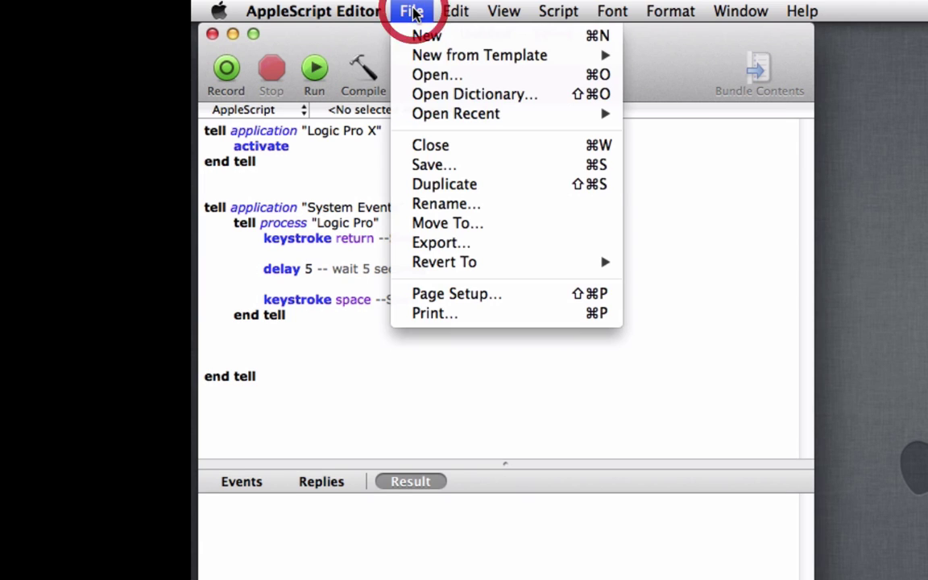
key("alt")
left_click(451, 185)
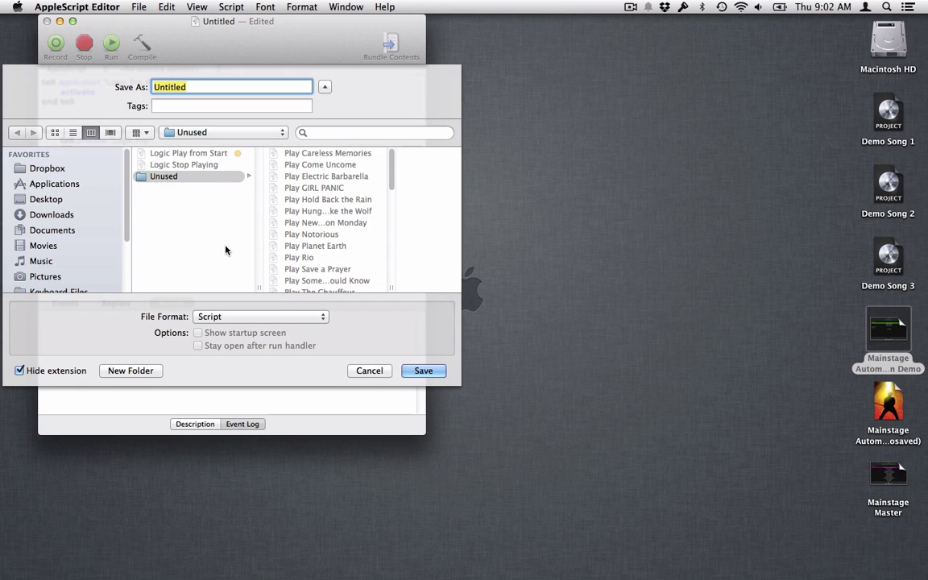
left_click(190, 219)
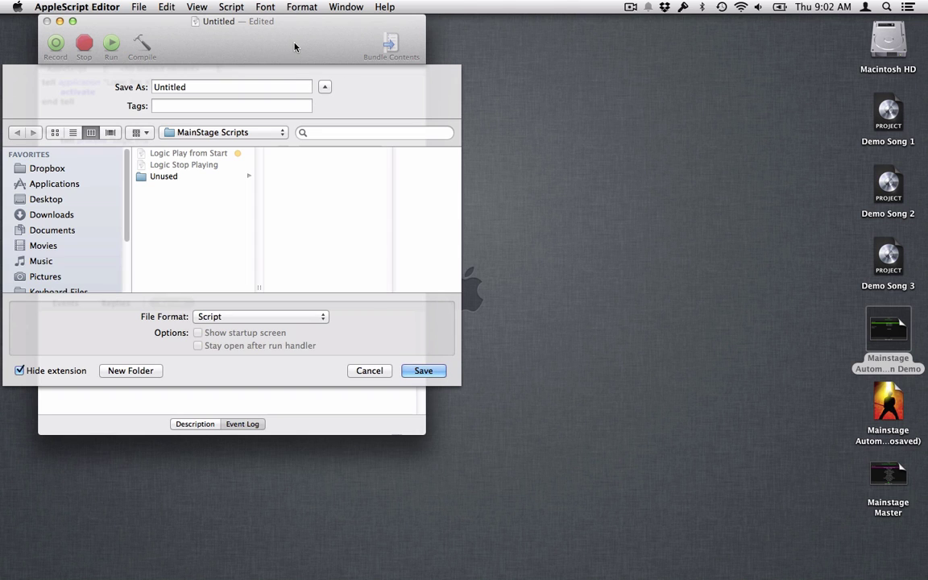
Switch between MainStage and the save sheet, then select the Macintosh HD disk on the desktop
key("super+Tab")
left_click(471, 285)
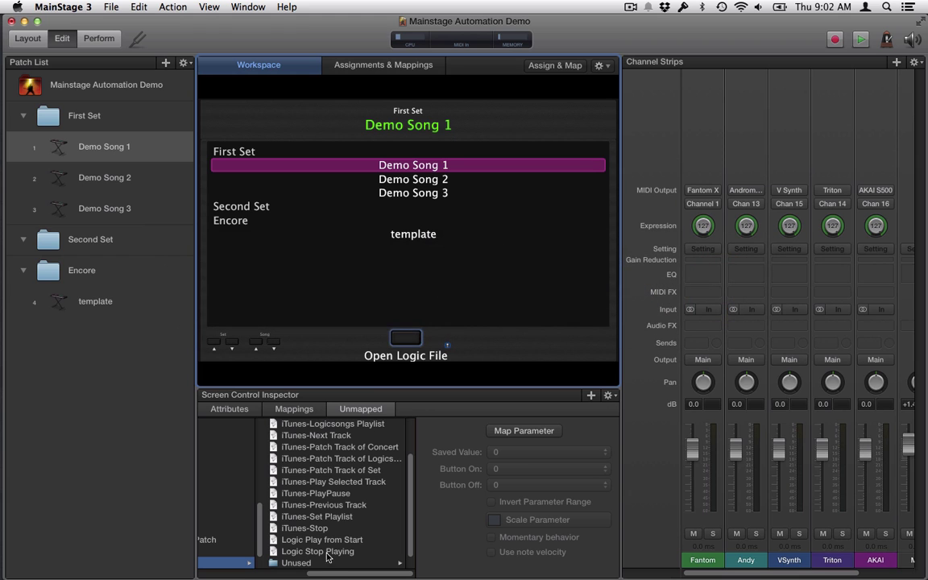
key("super+Tab")
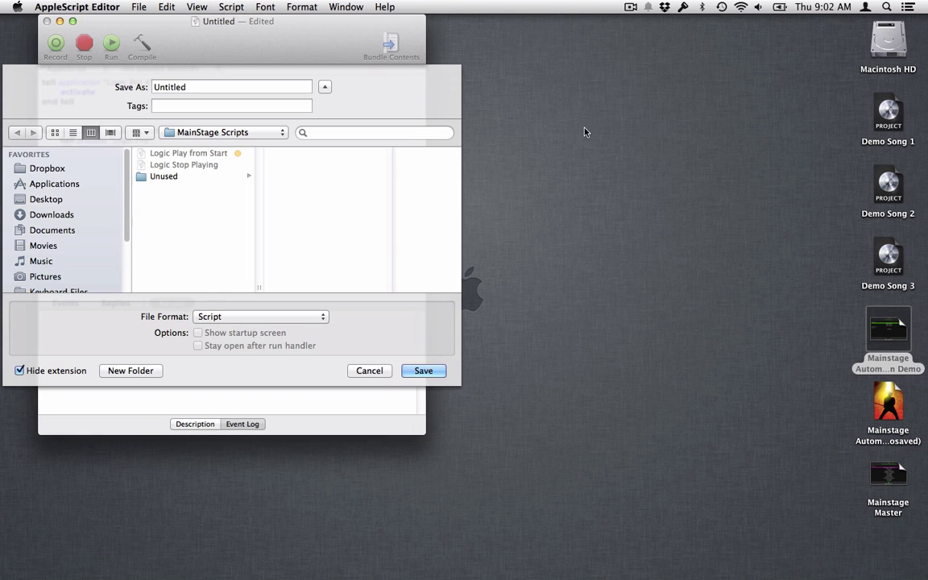
left_click(874, 48)
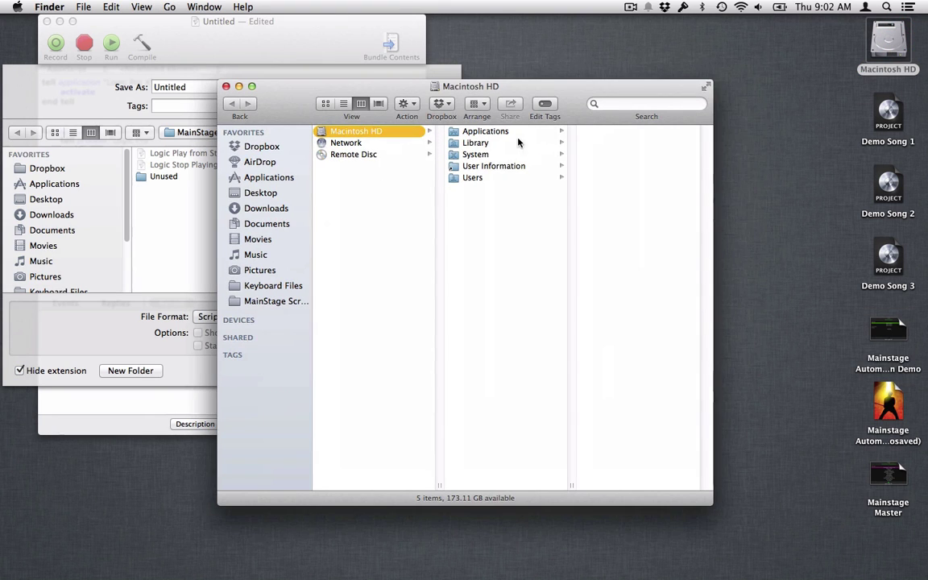
Browse Macintosh HD > Library > Application Support > Logic > MainStage Scripts in Finder
left_click(475, 142)
left_click(593, 131)
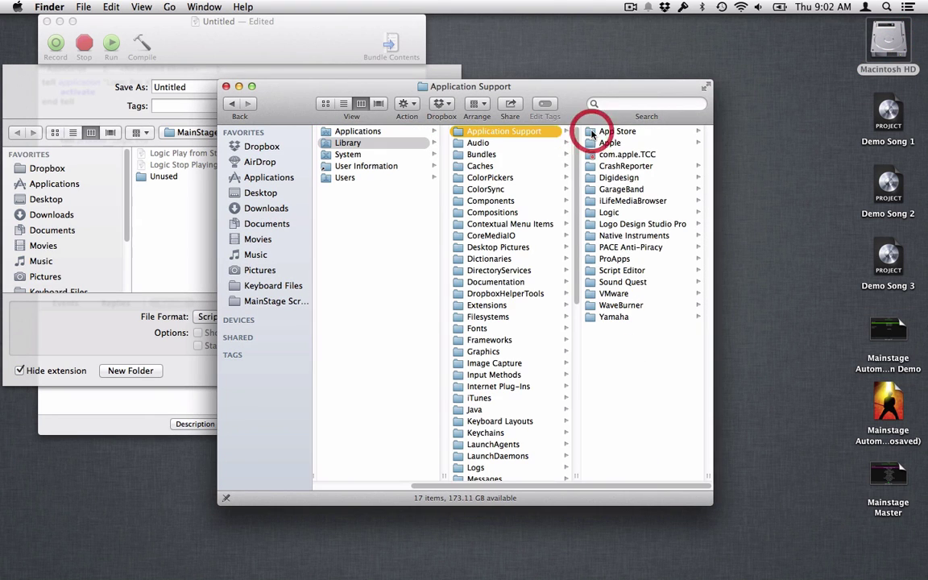
left_click(607, 212)
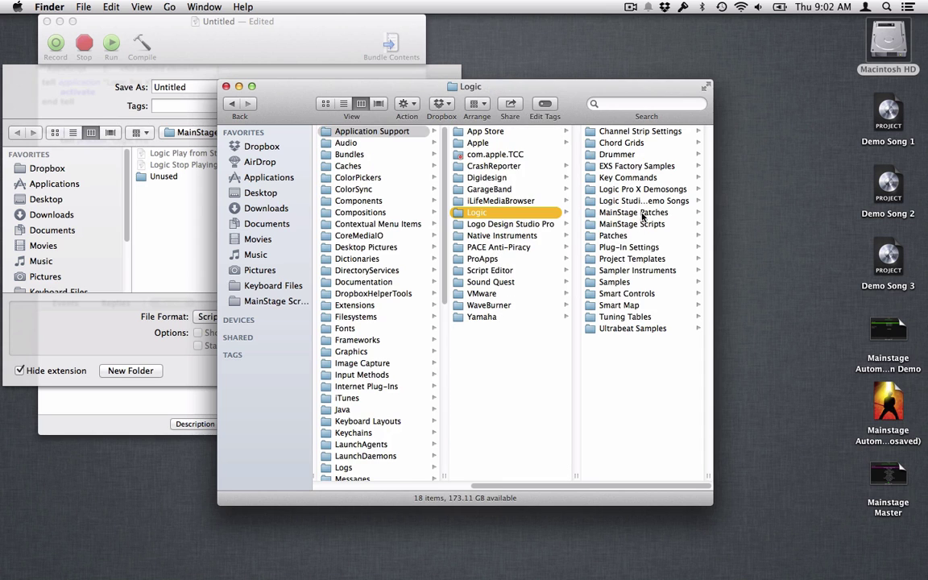
left_click(602, 226)
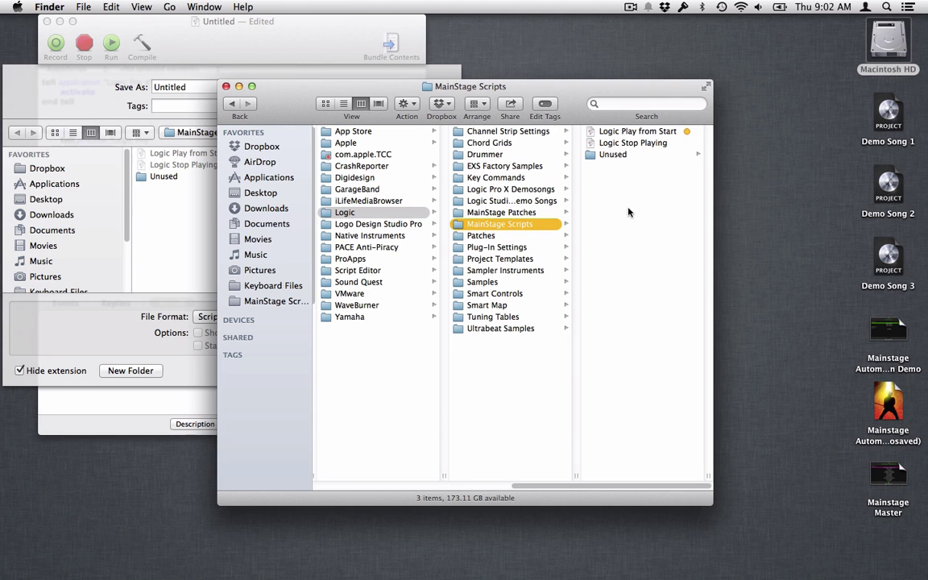
left_click_drag(529, 492, 265, 536)
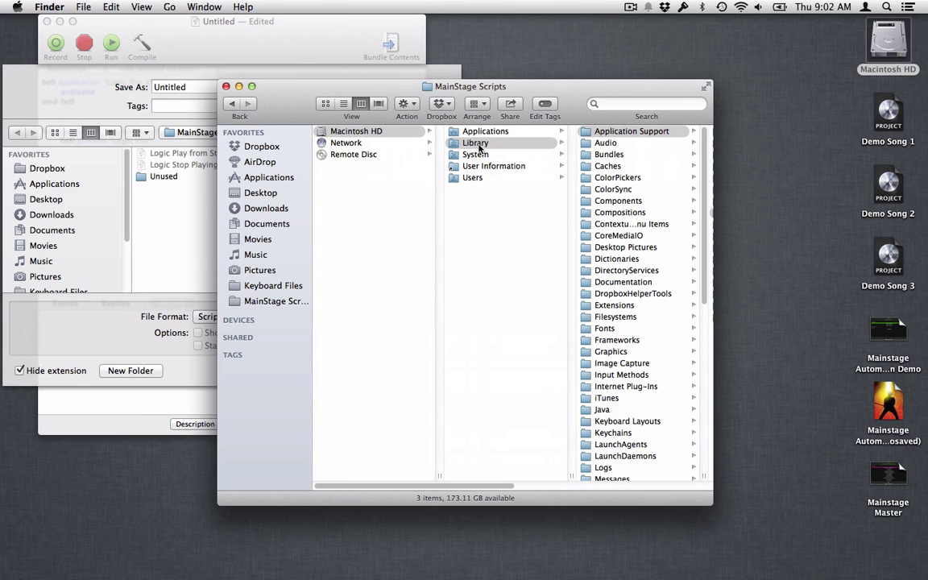
Add MainStage Scripts to the Finder sidebar favourites, open it from there, and close the window
left_click(636, 131)
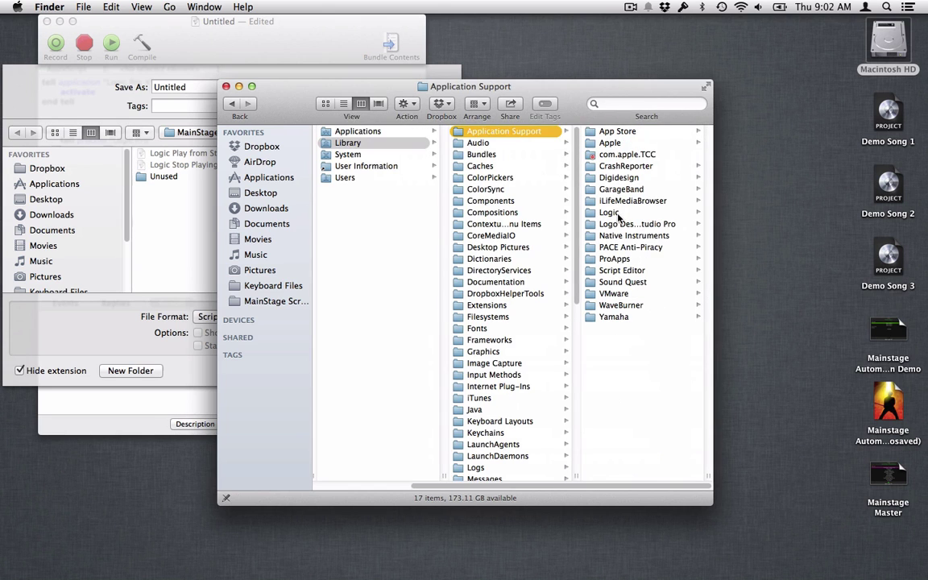
left_click(616, 214)
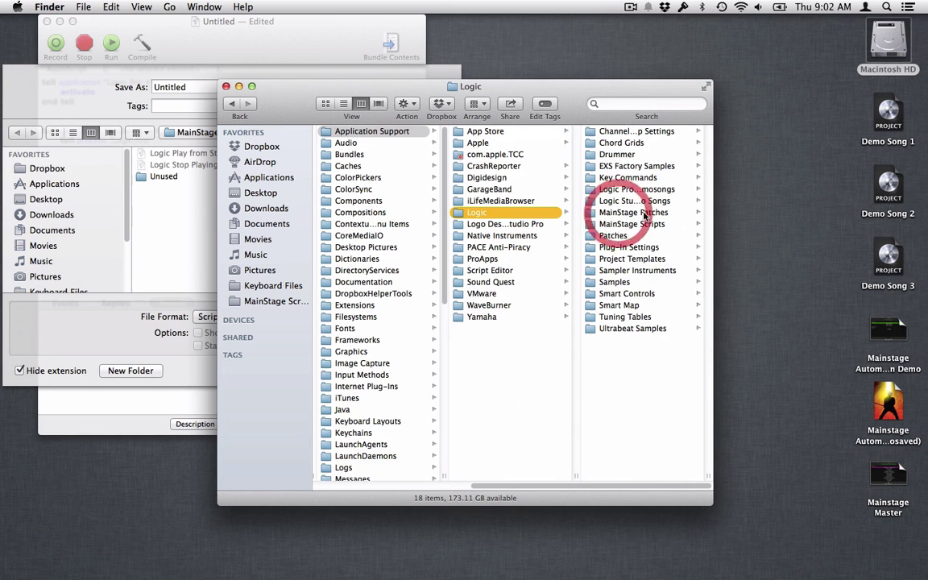
left_click(616, 224)
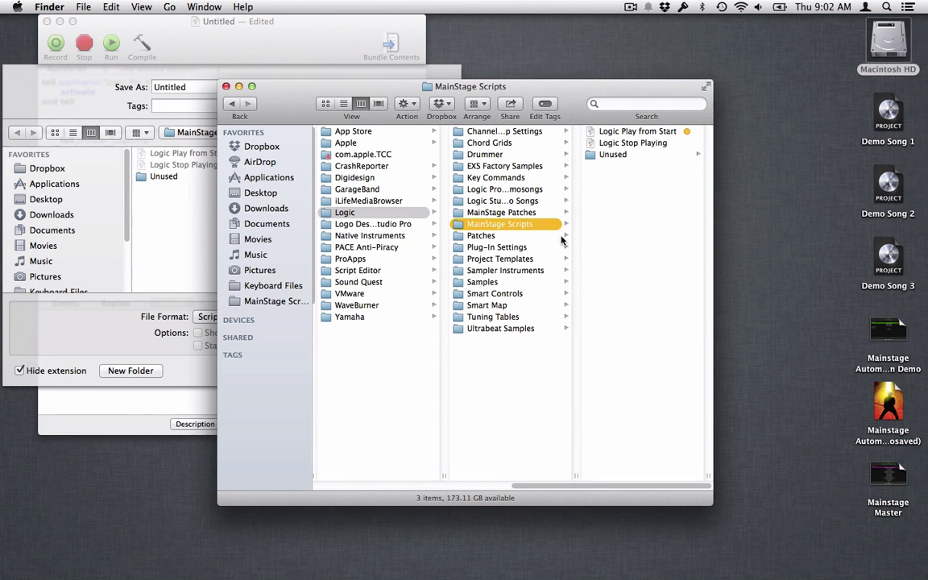
left_click_drag(516, 226, 276, 304)
left_click(274, 303)
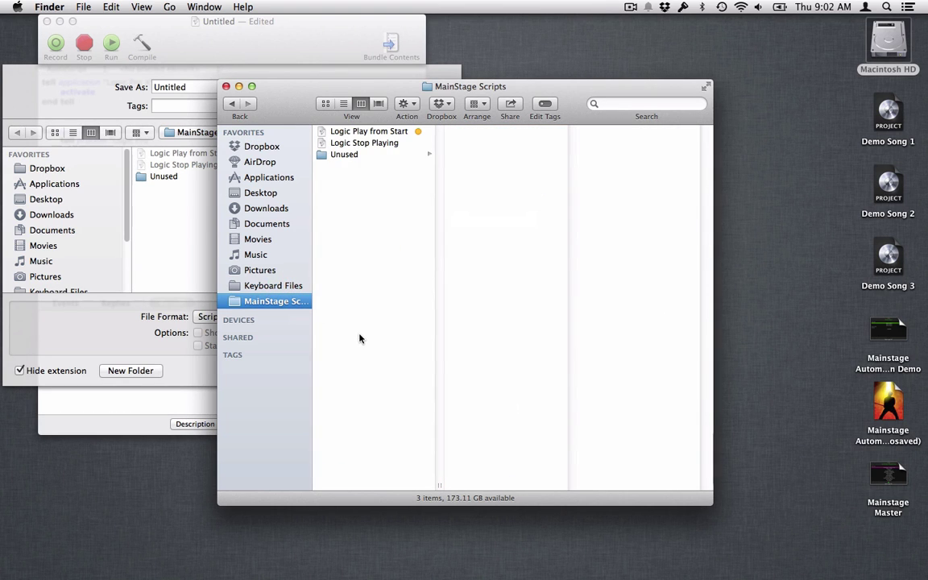
left_click(238, 86)
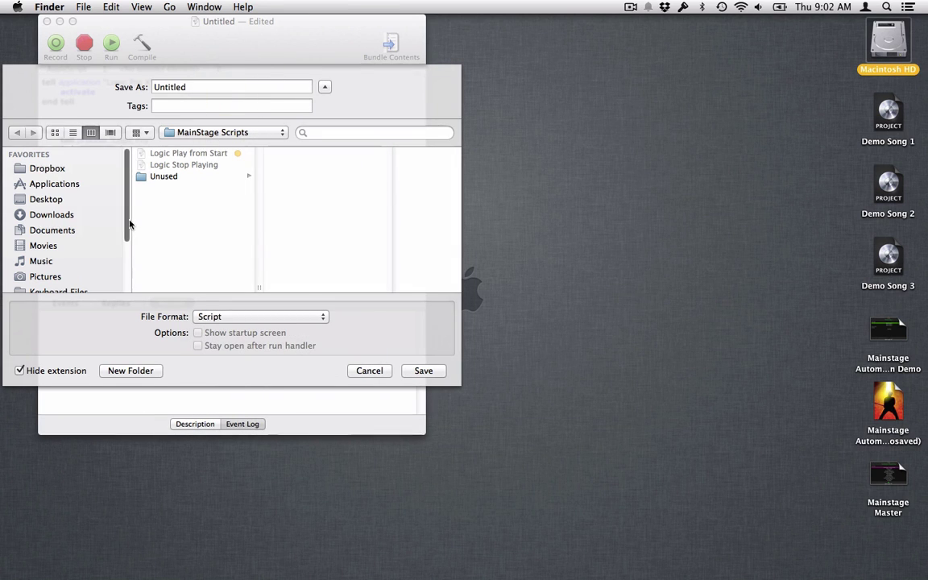
Cancel saving to MainStage Scripts and test-run the Logic stop/start script again
left_click(127, 277)
left_click(76, 234)
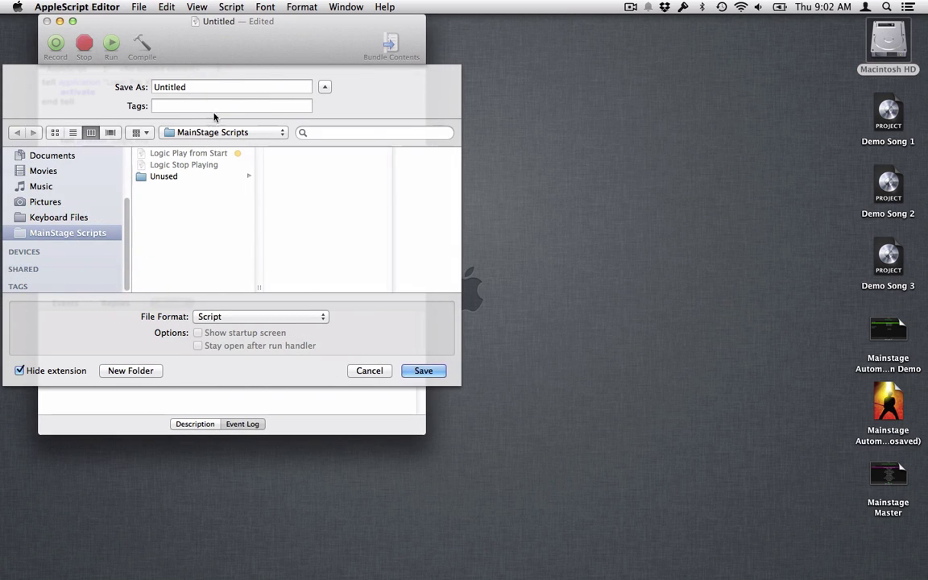
double_click(204, 86)
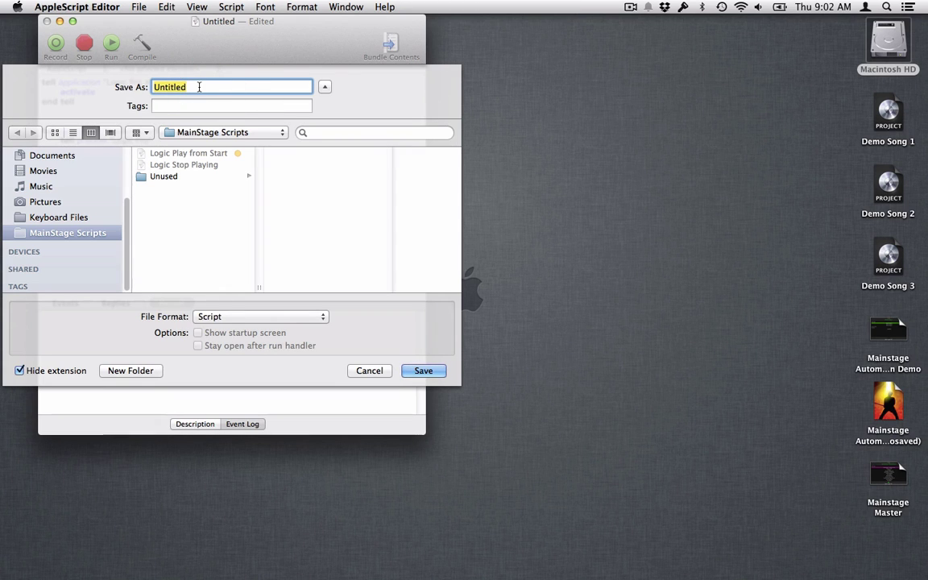
left_click(366, 372)
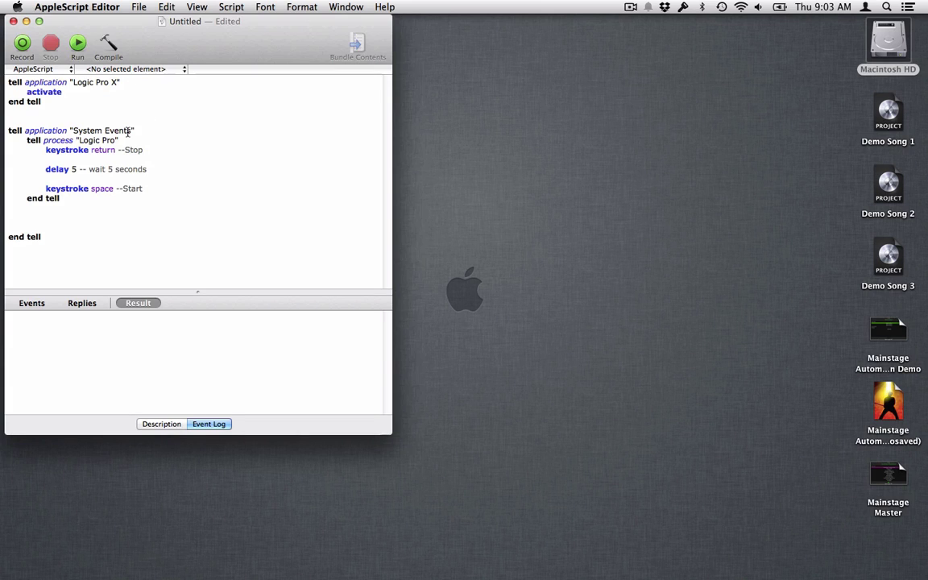
left_click(77, 43)
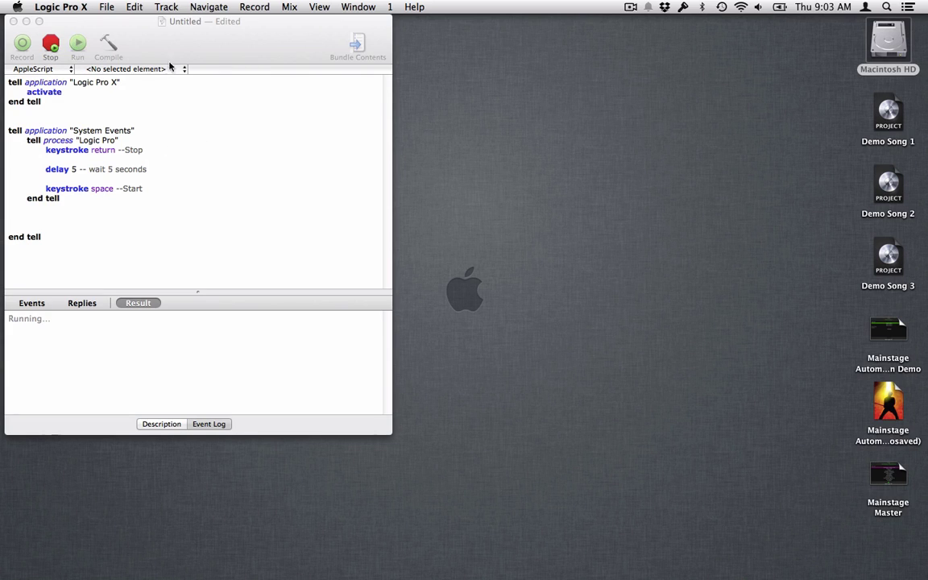
left_click(176, 127)
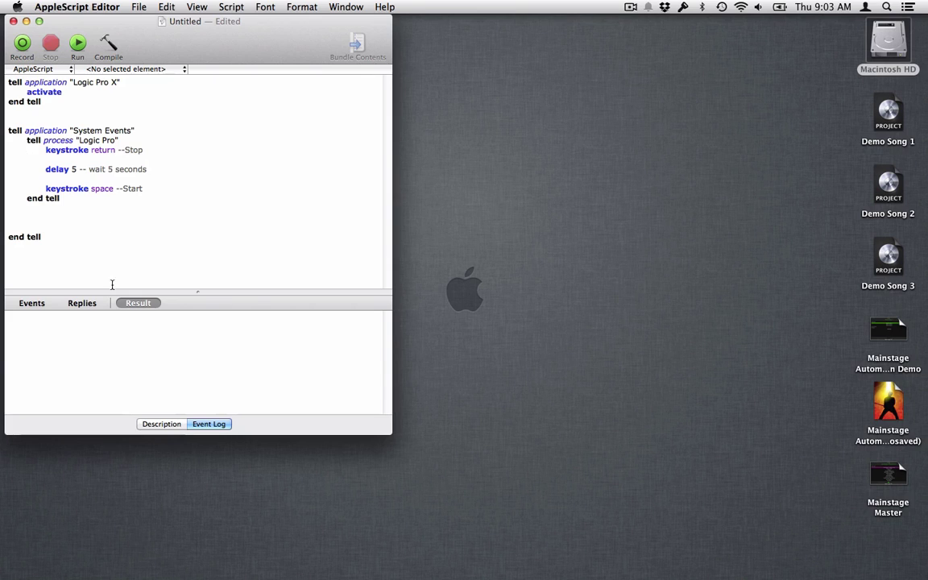
Record opening Demo Song 1.logicx from the Desktop at the script's end, then compile the Finder block
left_click(48, 228)
left_click(23, 45)
left_click(889, 119)
double_click(889, 119)
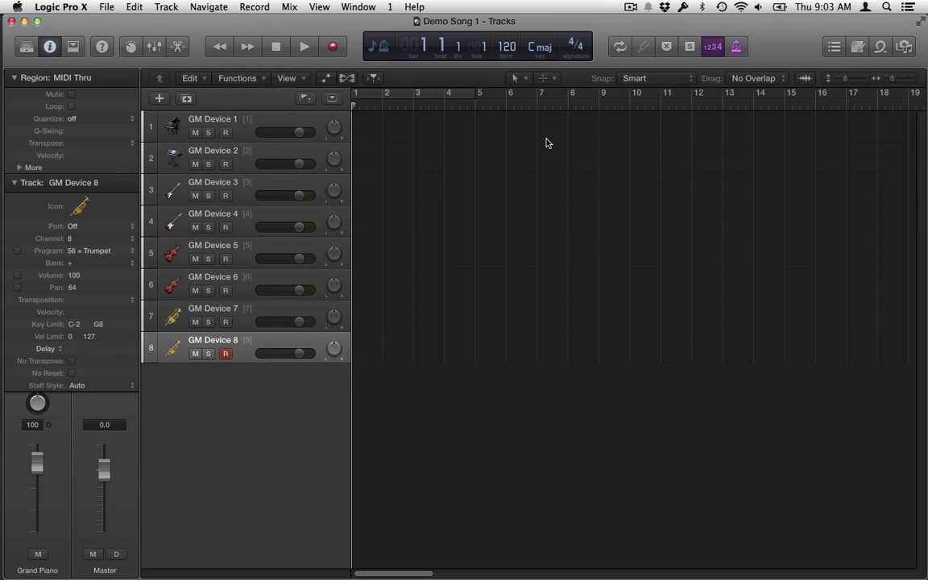
key("super+Tab")
left_click(363, 269)
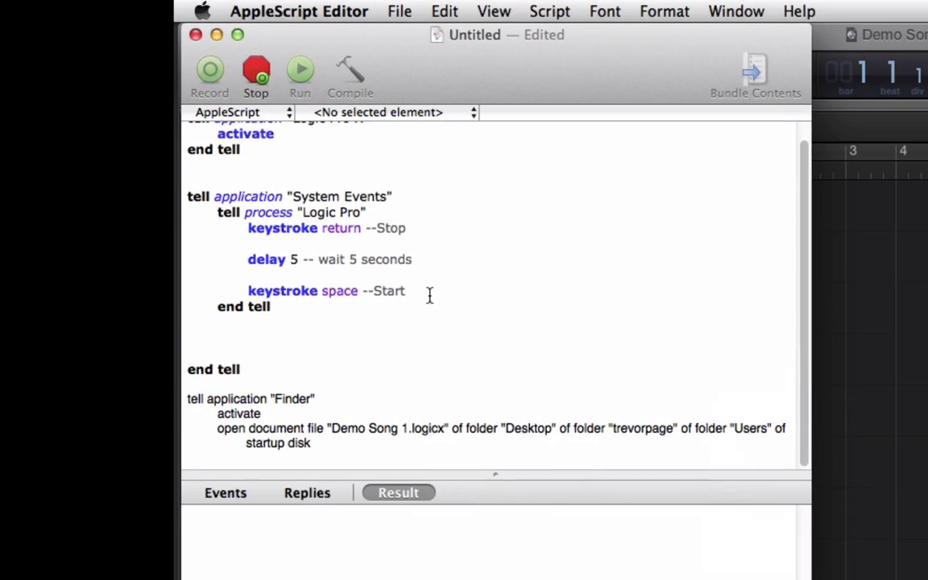
left_click(256, 76)
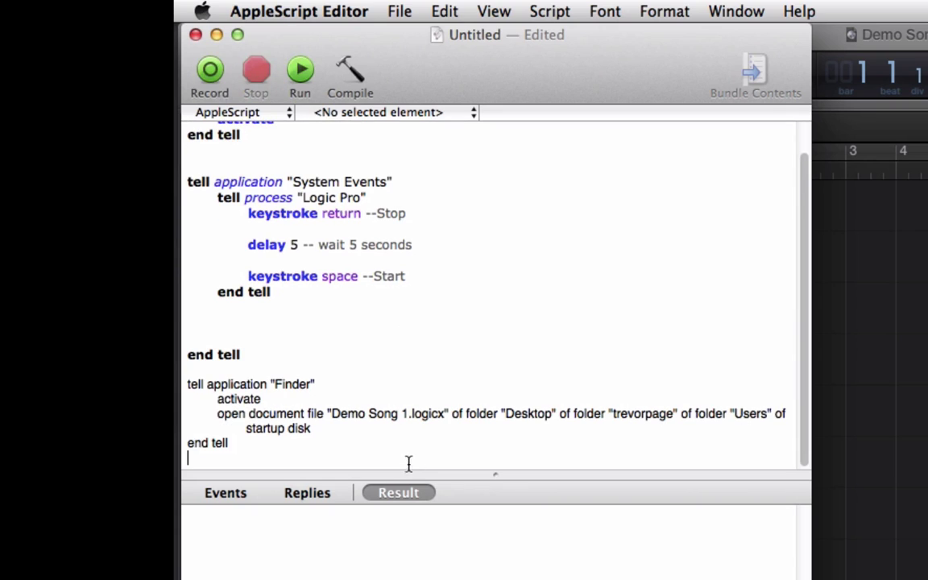
left_click(350, 68)
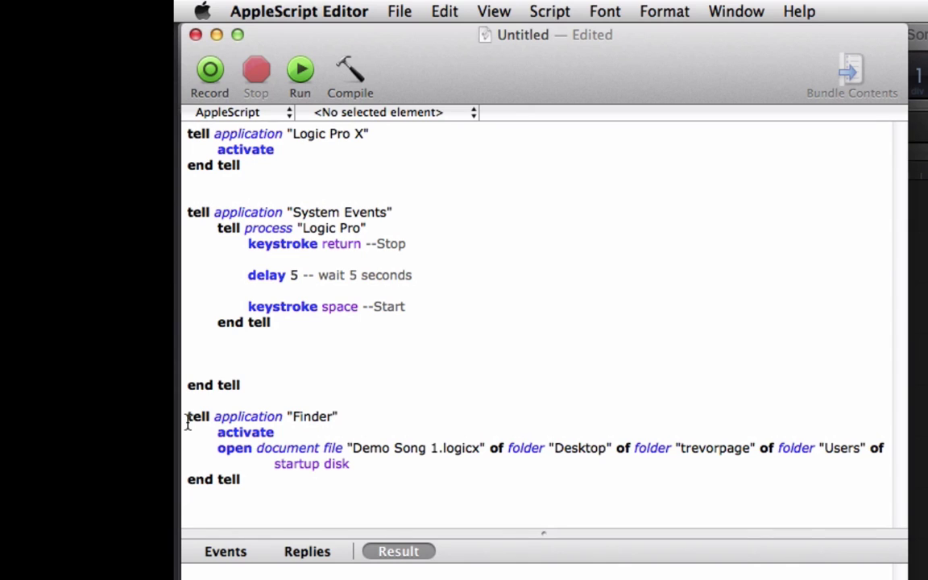
Cut the Finder block, paste it right after the Logic Pro X activation block, and recompile
left_click(185, 415)
left_click_drag(186, 415, 278, 490)
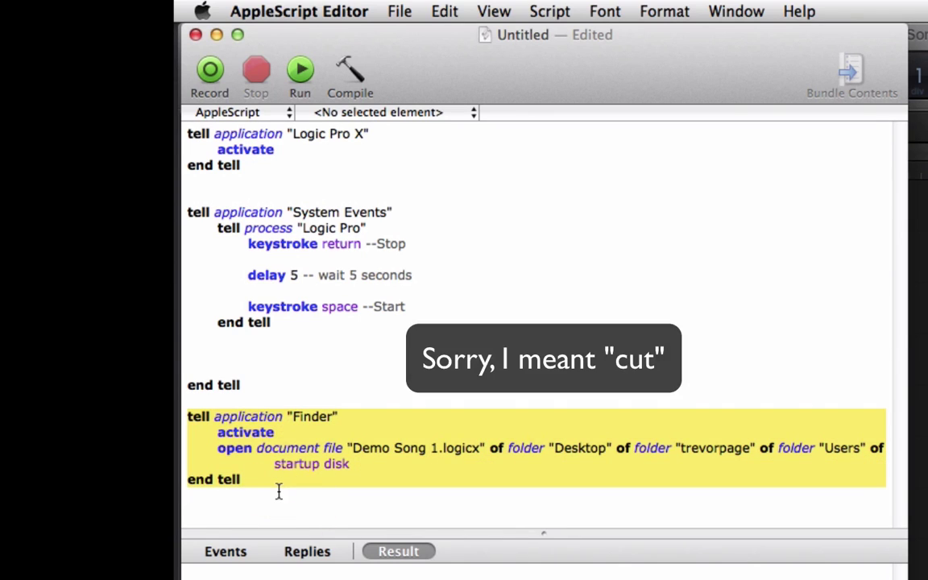
key("super+x")
left_click(197, 180)
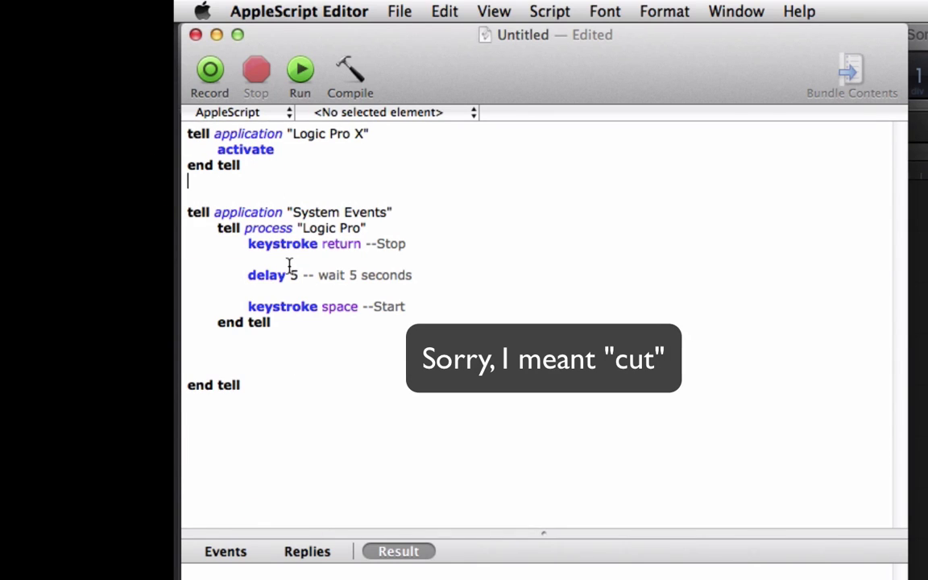
key("Return")
key("super+v")
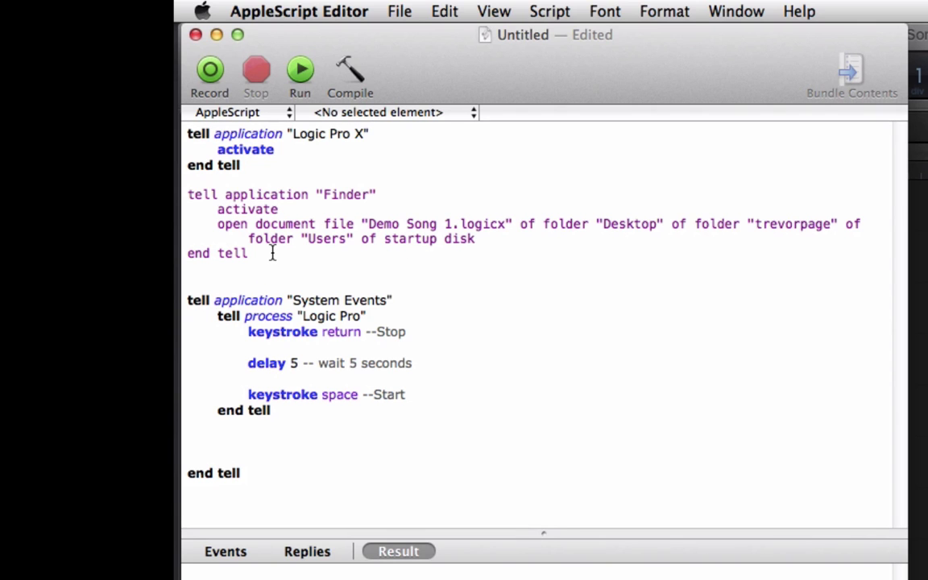
left_click(350, 72)
Close Demo Song 1 in Logic, rerun the script to confirm it reopens, and close it again
key("super+r")
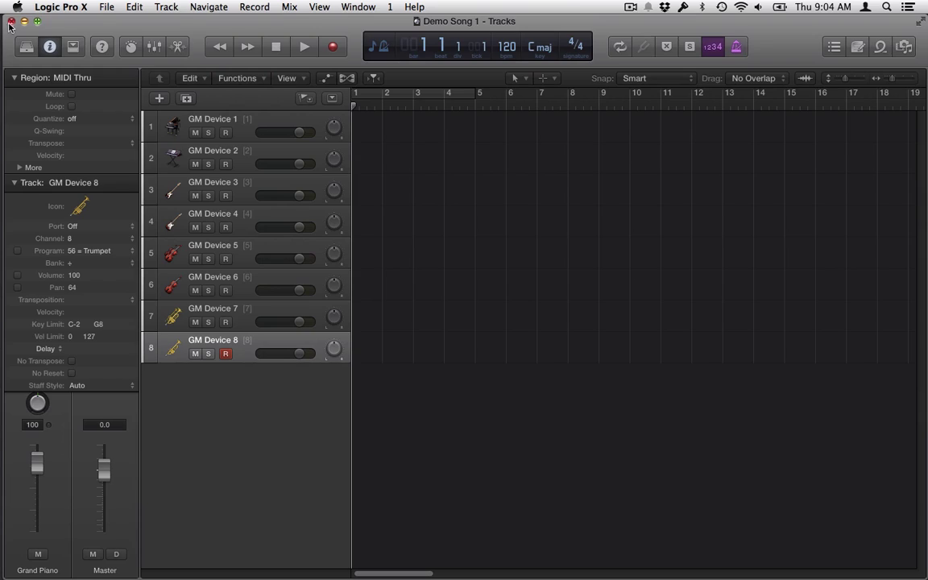
left_click(12, 21)
left_click(248, 80)
left_click(78, 45)
key("super+space")
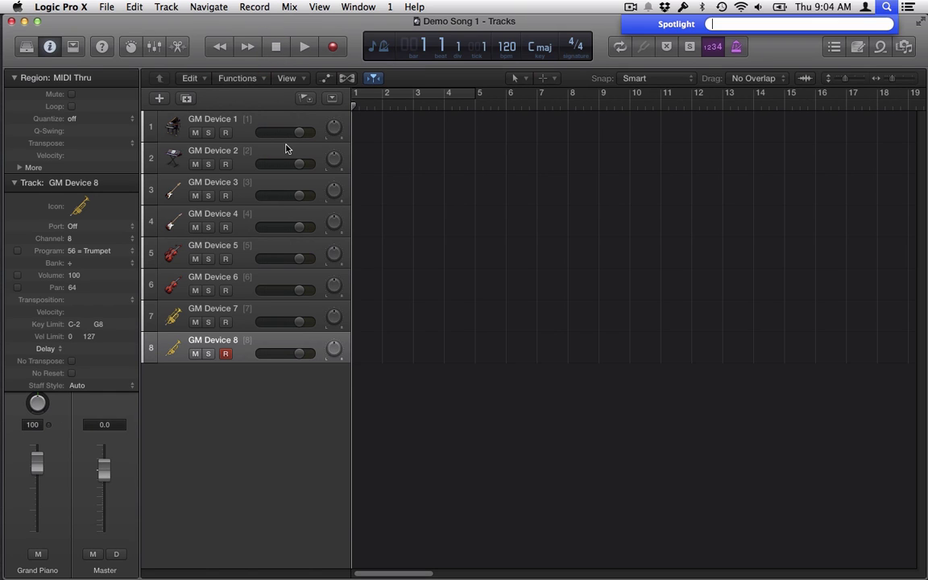
left_click(12, 22)
left_click(287, 171)
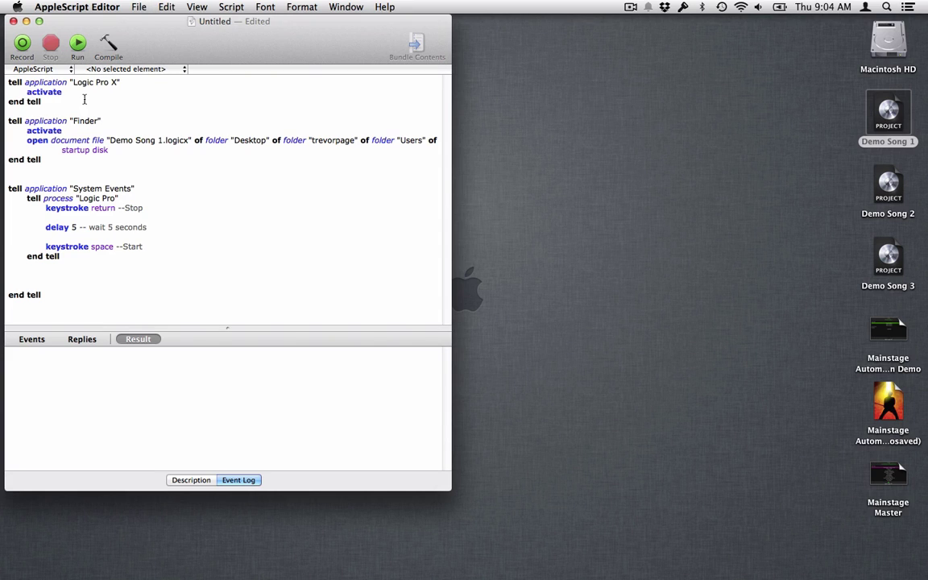
Save the script into MainStage Scripts as 'Play Demo Song 1'
left_click(138, 7)
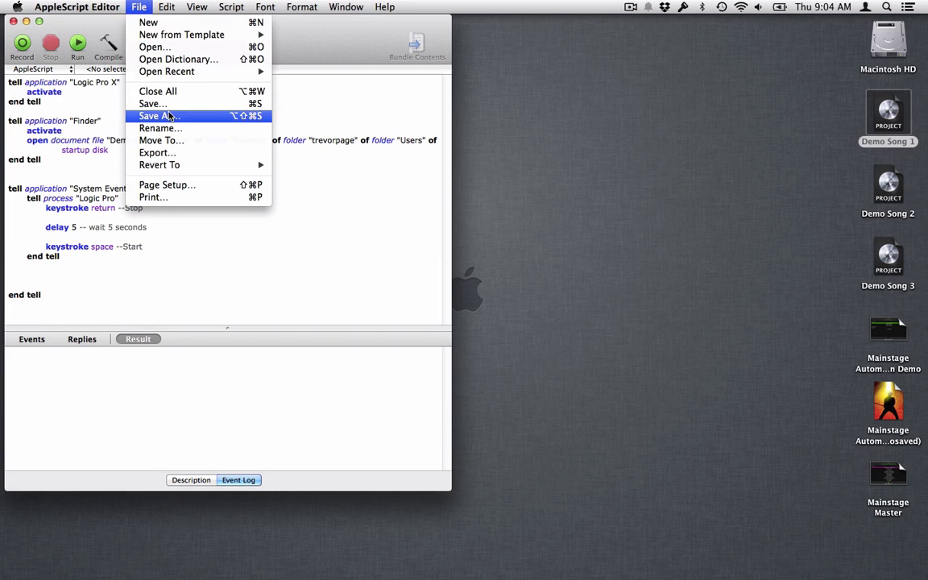
left_click(170, 116, "alt")
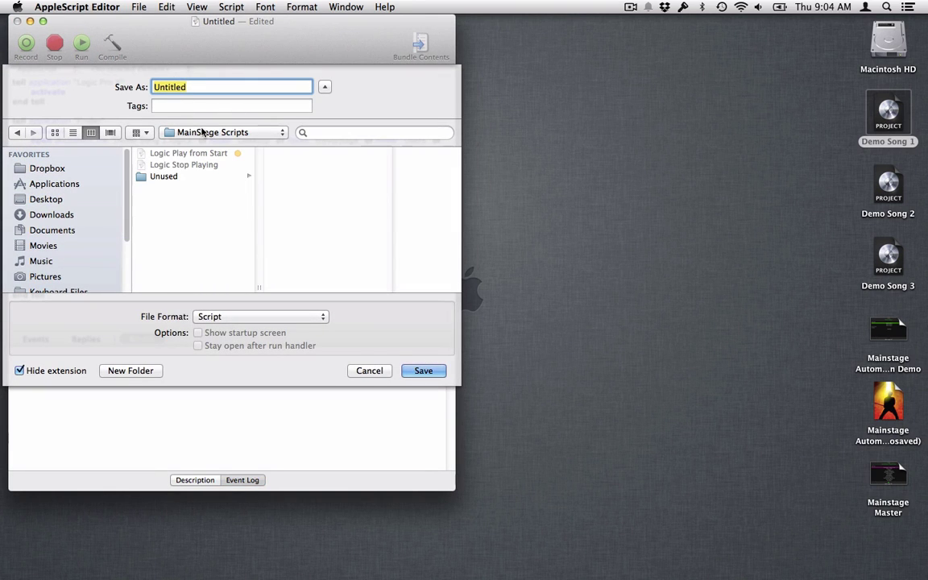
type("PLayd D")
key("BackSpace")
key("BackSpace")
key("BackSpace")
key("BackSpace")
key("BackSpace")
key("BackSpace")
type("lay Demo Song 1")
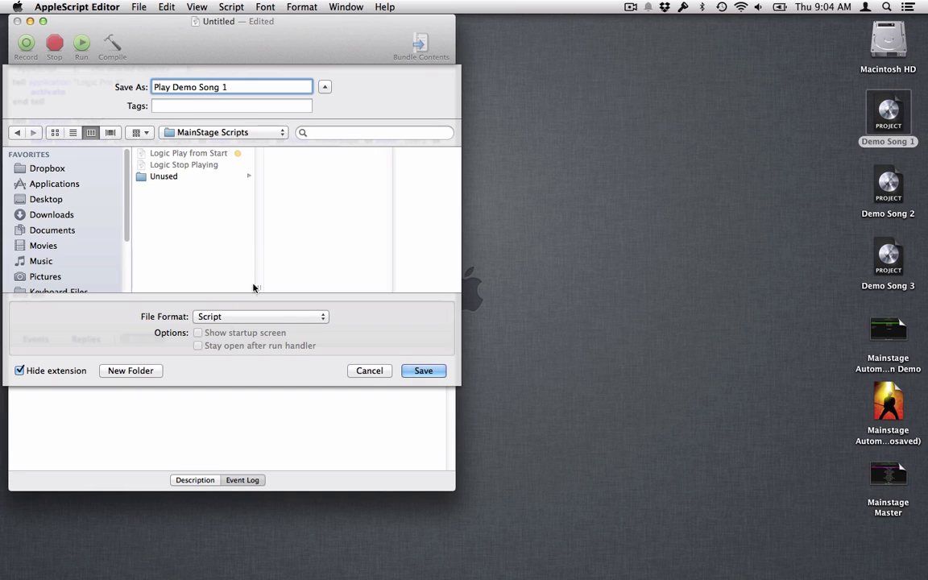
left_click(425, 371)
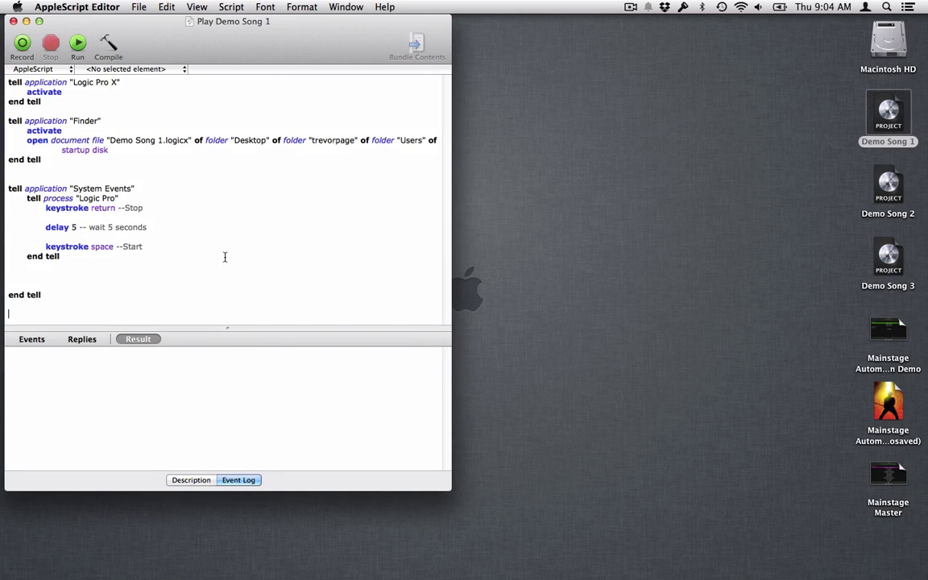
key("super+Tab")
key("super+Tab")
key("super+Tab")
key("super+Tab")
Assign the Play Demo Song 1 script to the Open Logic File button from the Unmapped list
key("super+shift+Tab")
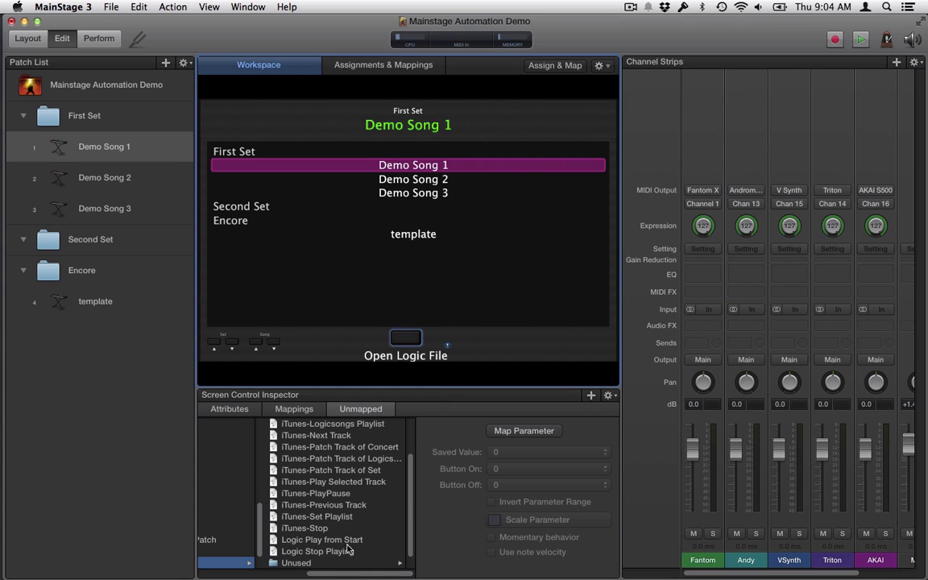
scroll(347, 549, "up", 1)
scroll(340, 558, "down", 1)
left_click(234, 564)
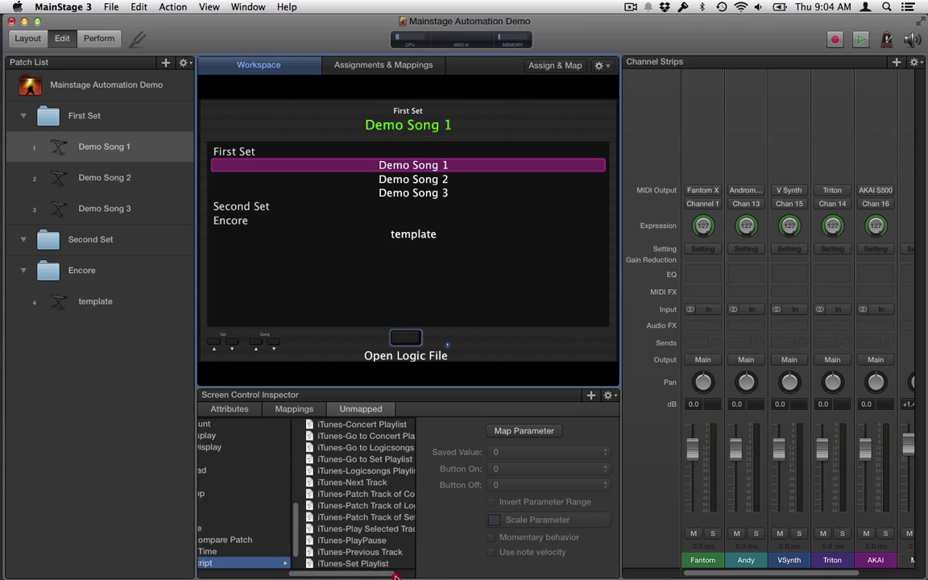
scroll(381, 548, "up", 2)
scroll(382, 548, "down", 3)
left_click(324, 552)
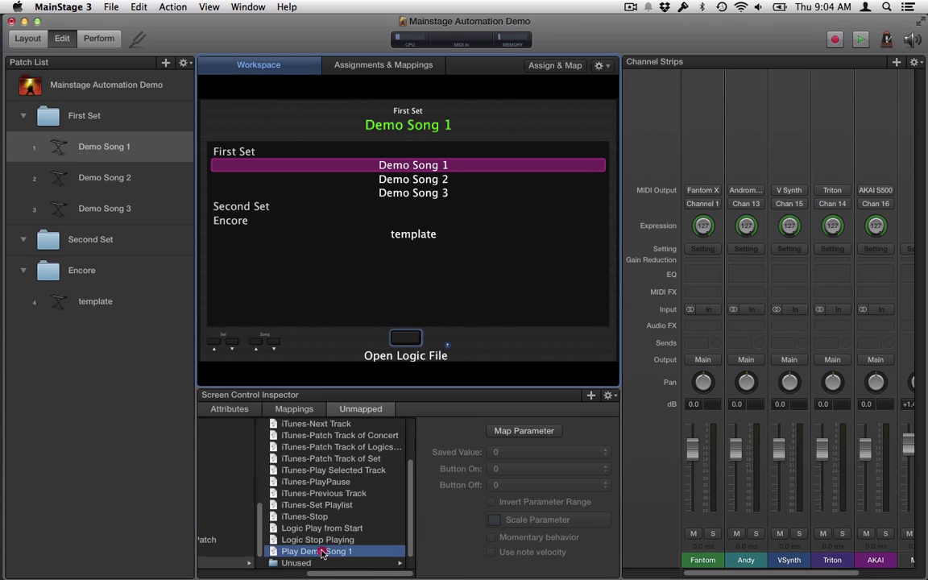
In Perform view, reselect Demo Song 1, trigger Open Logic File, then dismiss the AppleScript error
left_click(99, 39)
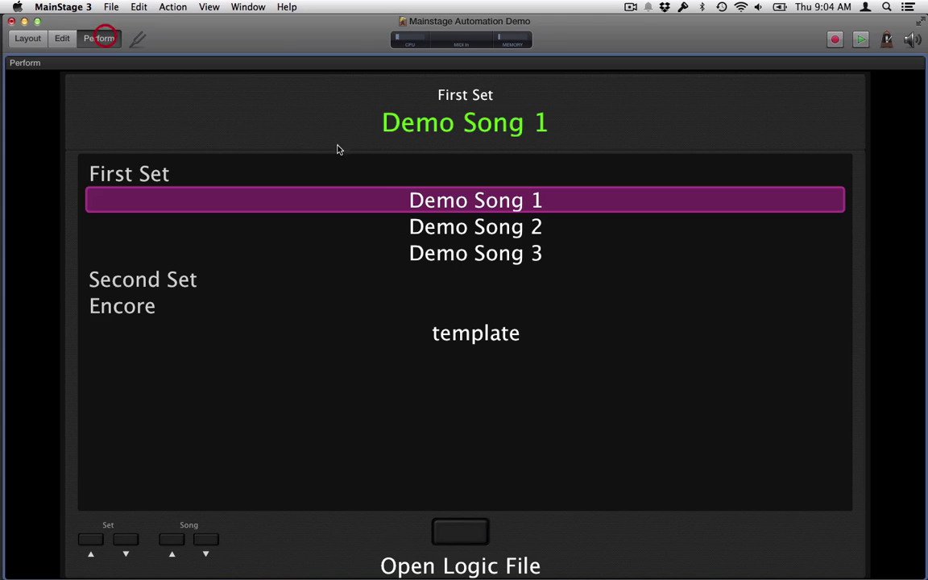
left_click(484, 217)
left_click(489, 203)
left_click(460, 533)
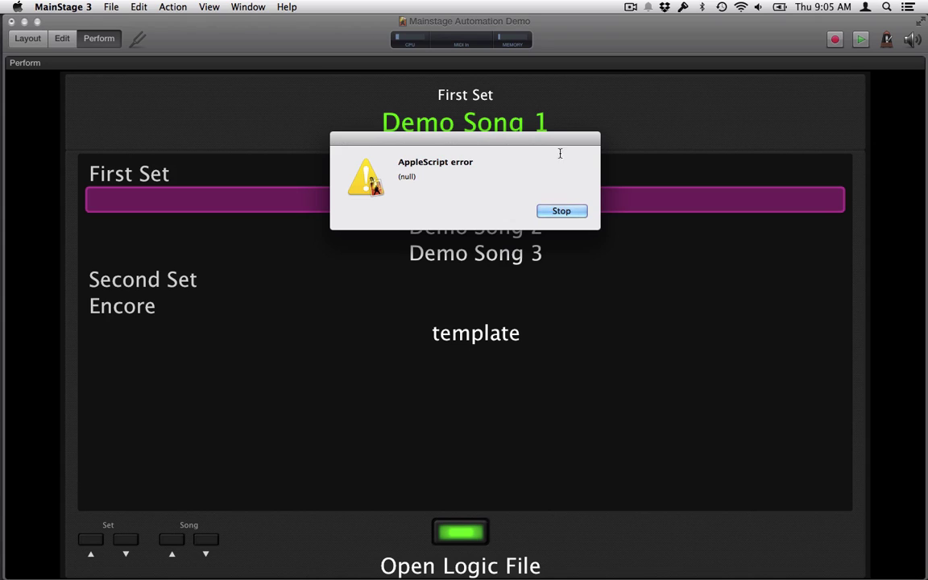
left_click(550, 212)
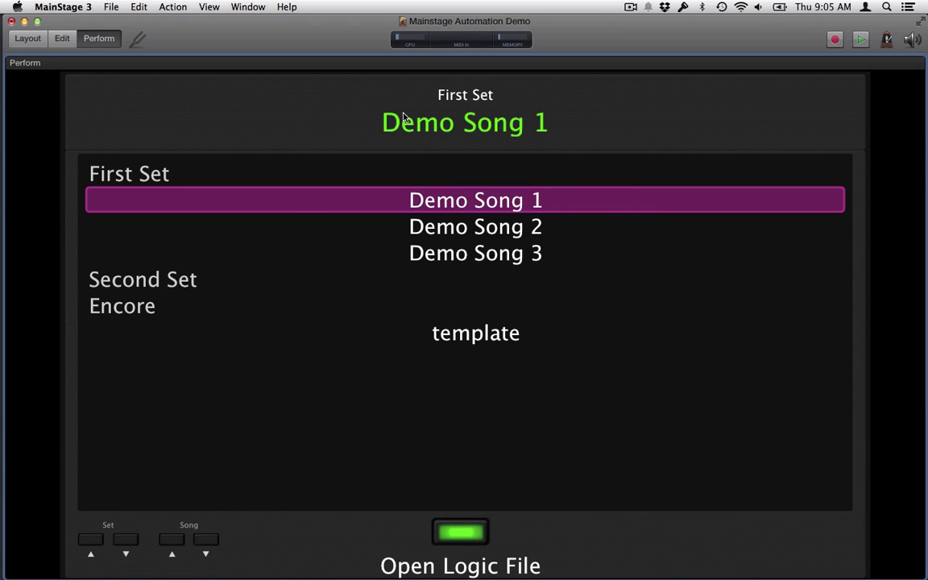
Move the Logic Pro X activate block below the Finder block in the script
left_click(71, 40)
key("super+Tab")
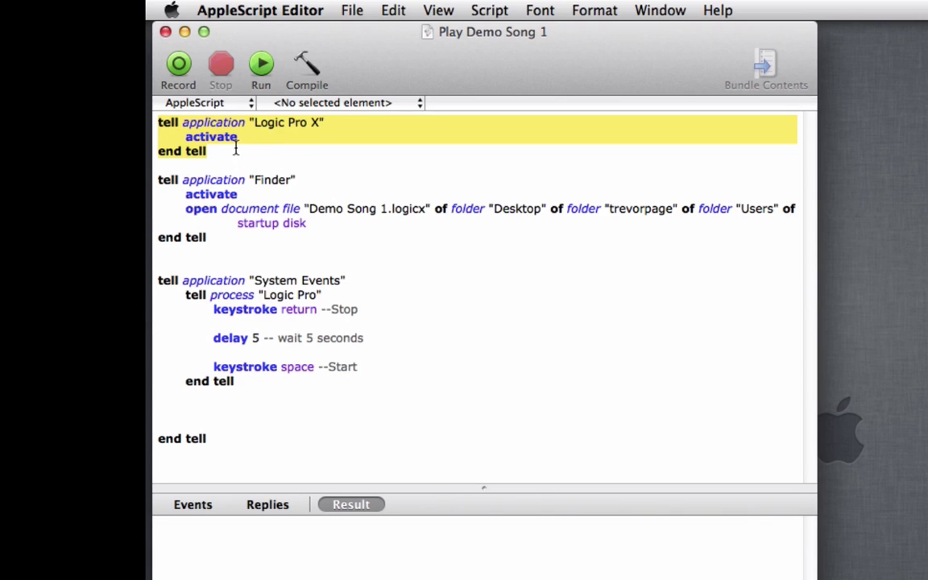
key("BackSpace")
left_click(194, 224)
key("Return")
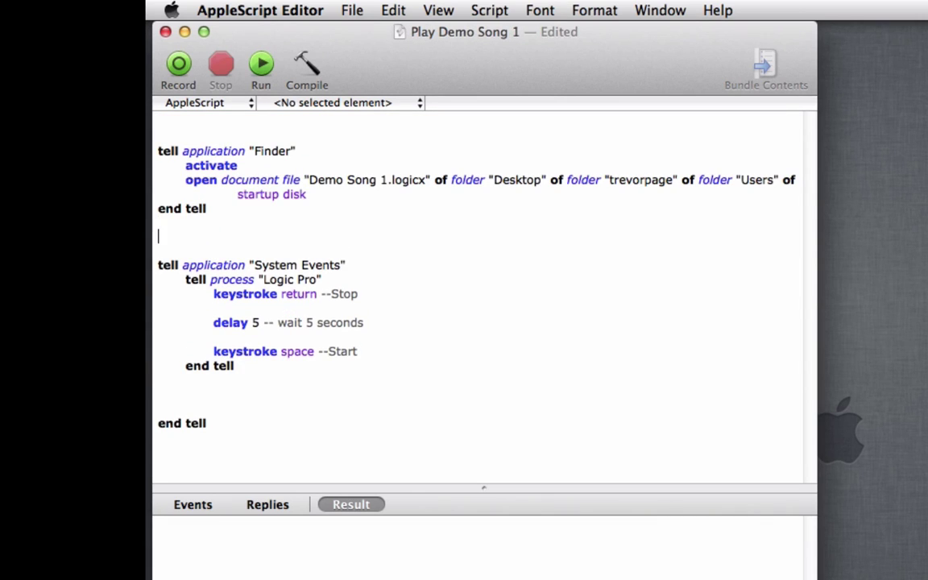
key("super+v")
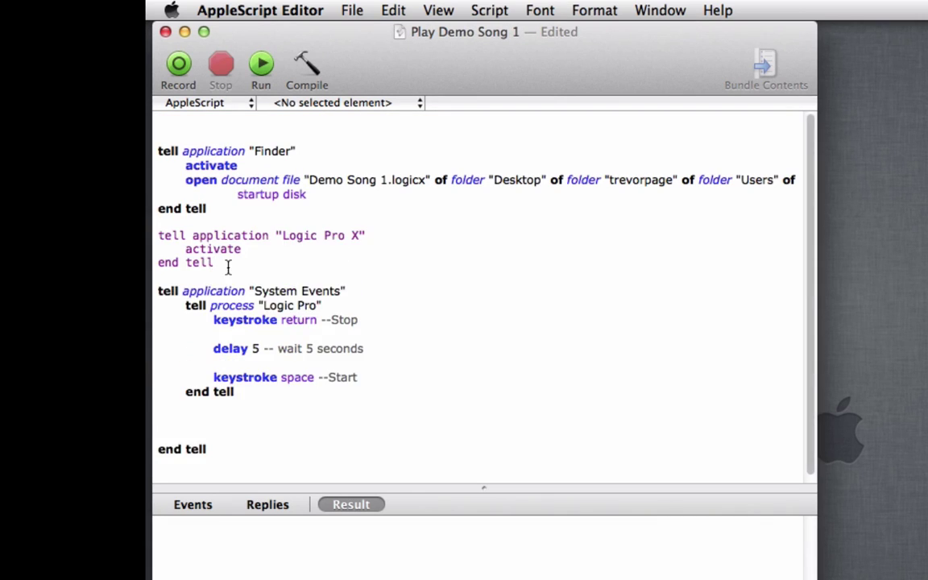
Compile the reordered script and begin it with an 'on action (parameter)' line
left_click(298, 76)
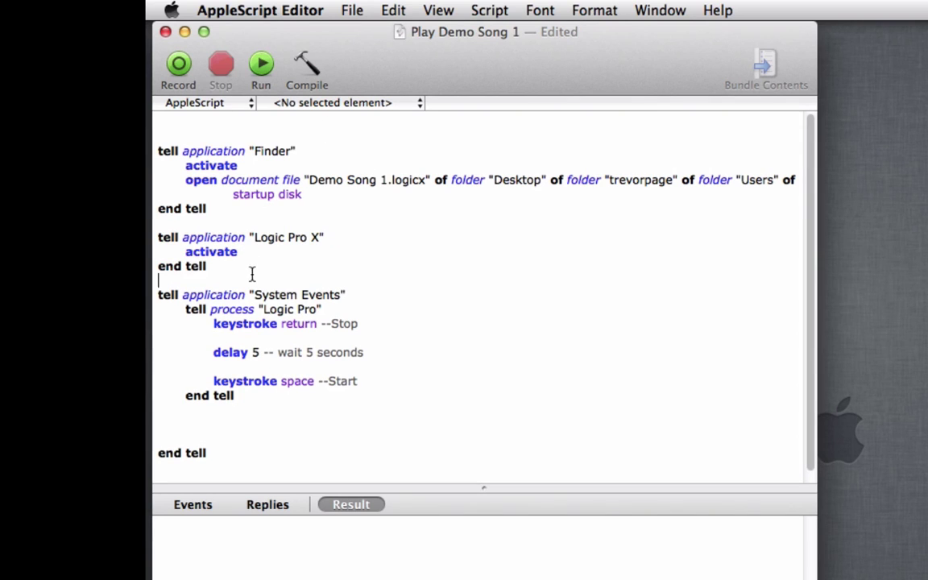
left_click(158, 119)
type("on action (parameter)")
Wrap the script body with 'try', 'end try' and 'end action' lines, then compile
key("Return")
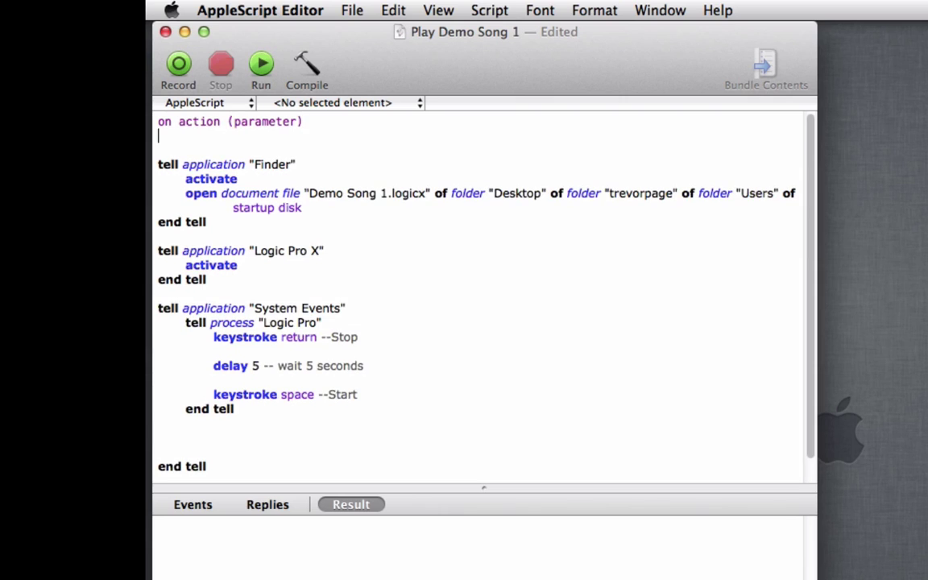
type("try")
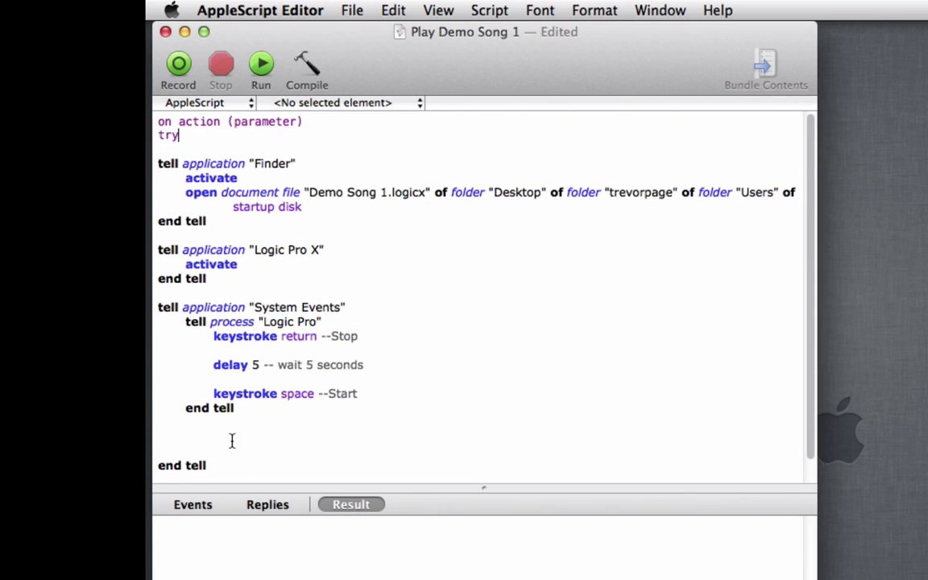
scroll(258, 451, "down", 2)
triple_click(198, 459)
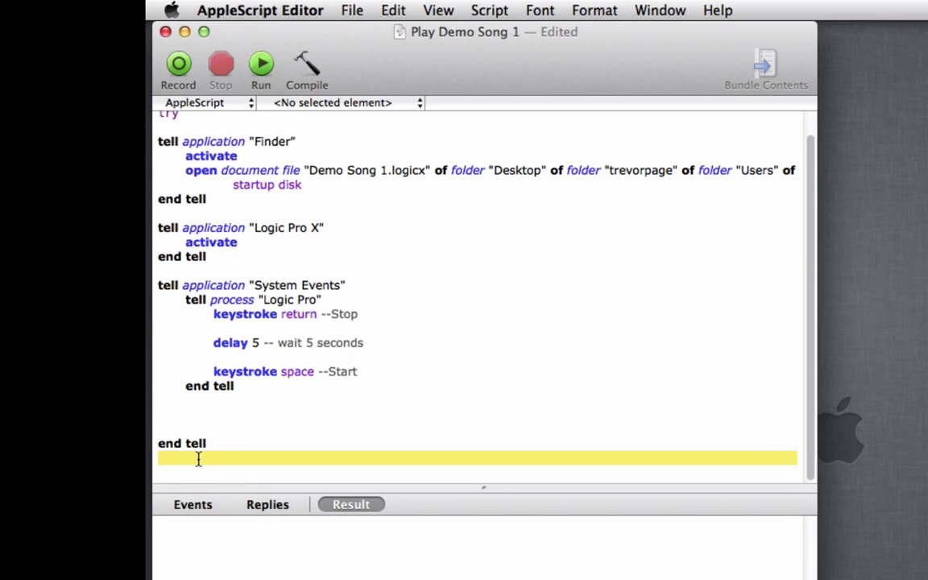
type("end try")
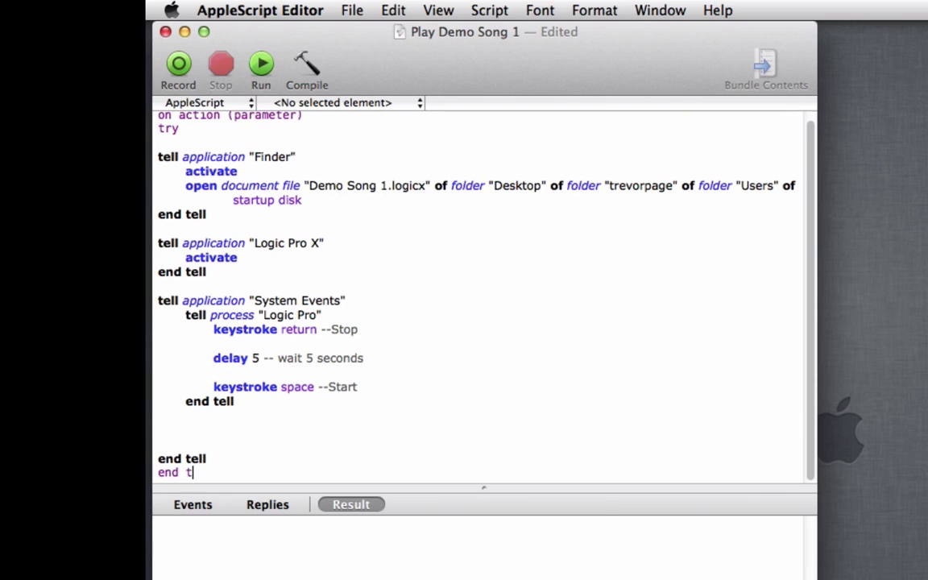
key("Return")
type("end action")
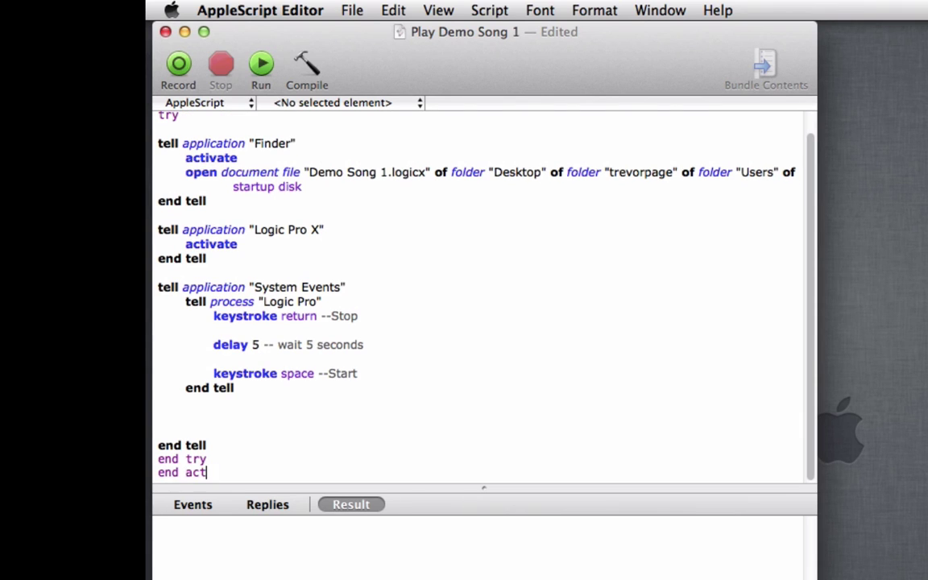
left_click(322, 90)
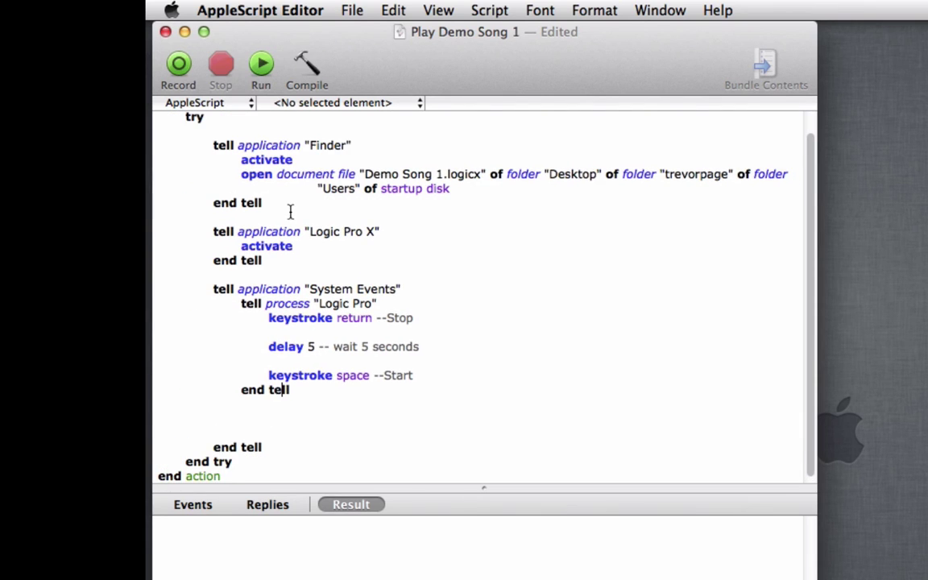
Test-run the wrapped handler script and save Play Demo Song 1
scroll(290, 203, "up", 1)
triple_click(187, 139)
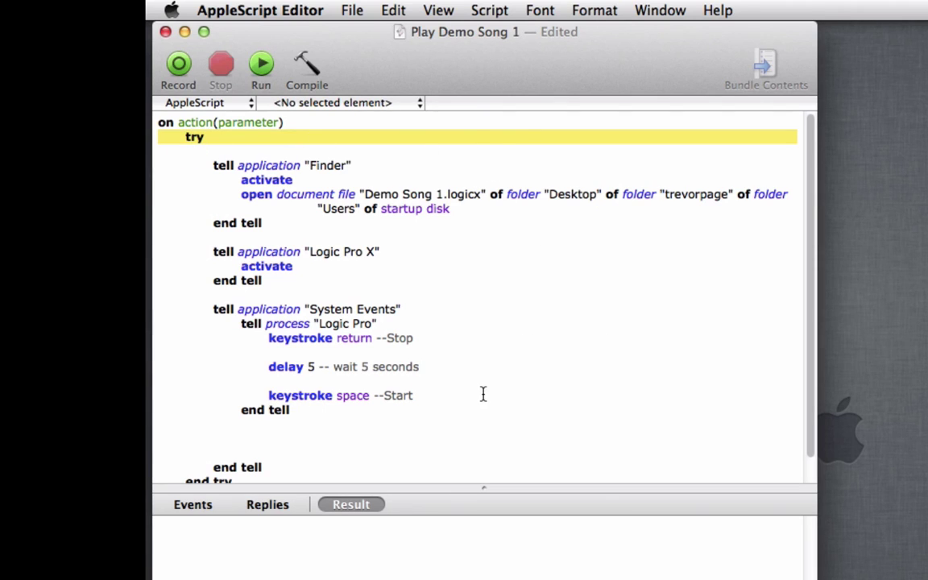
left_click(273, 68)
left_click(548, 146)
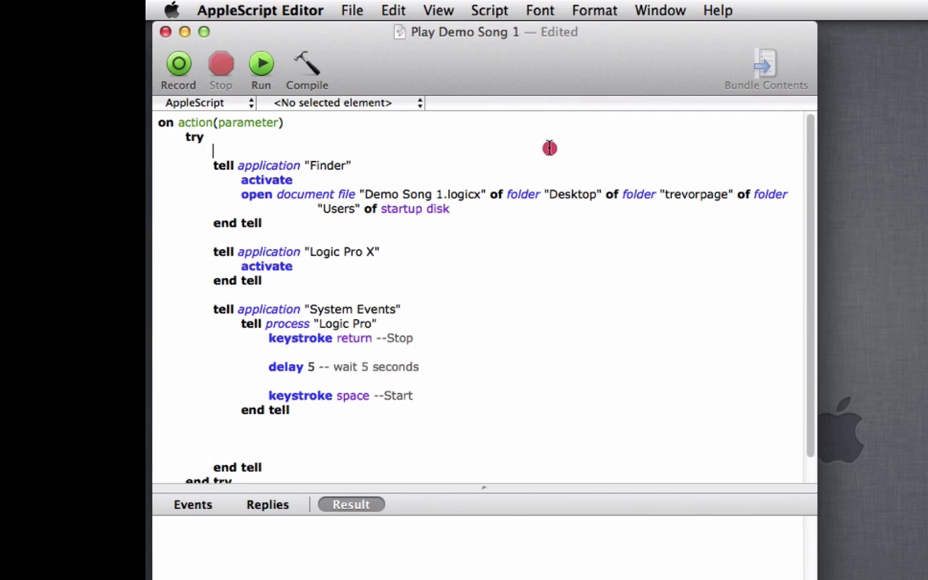
left_click(188, 120)
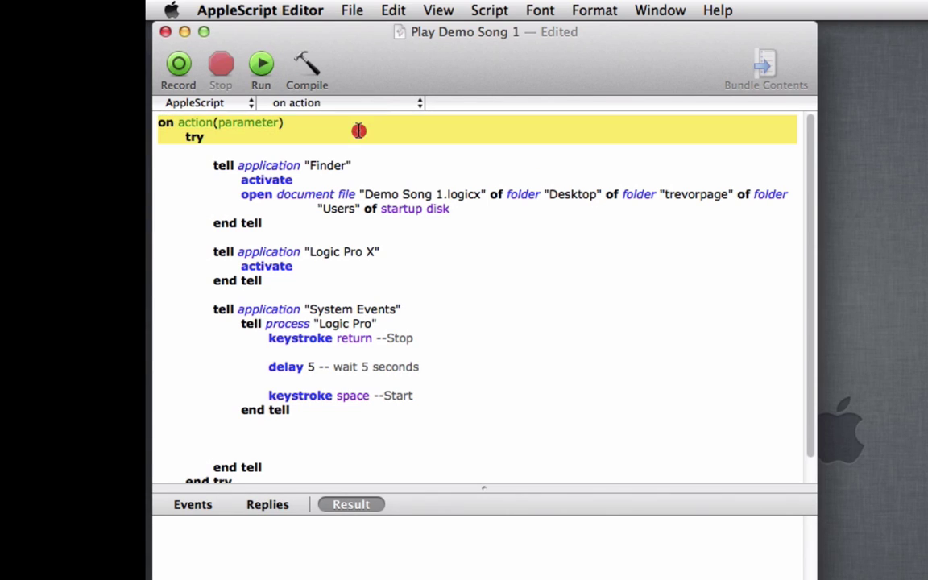
left_click(177, 122)
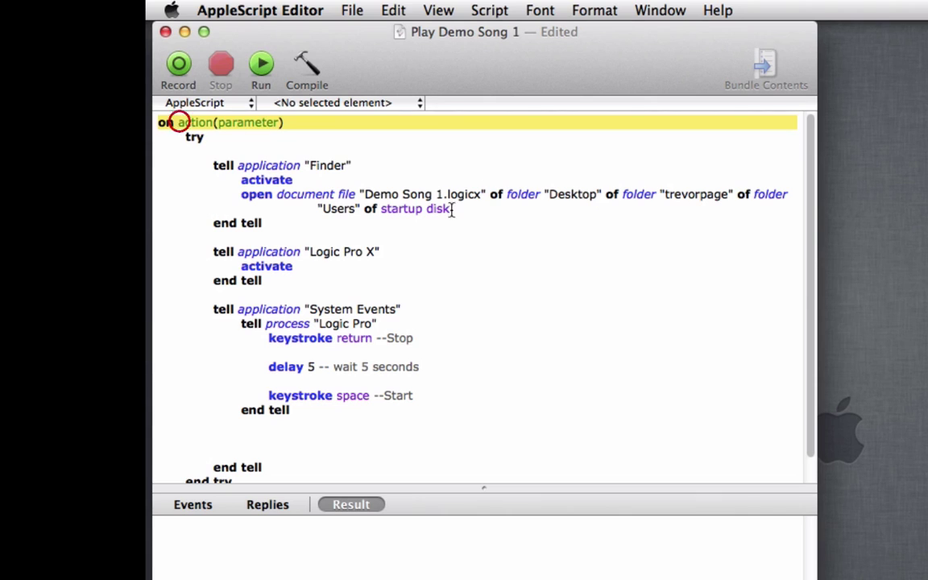
scroll(446, 257, "down", 2)
scroll(451, 254, "up", 2)
left_click(291, 122)
left_click(349, 11)
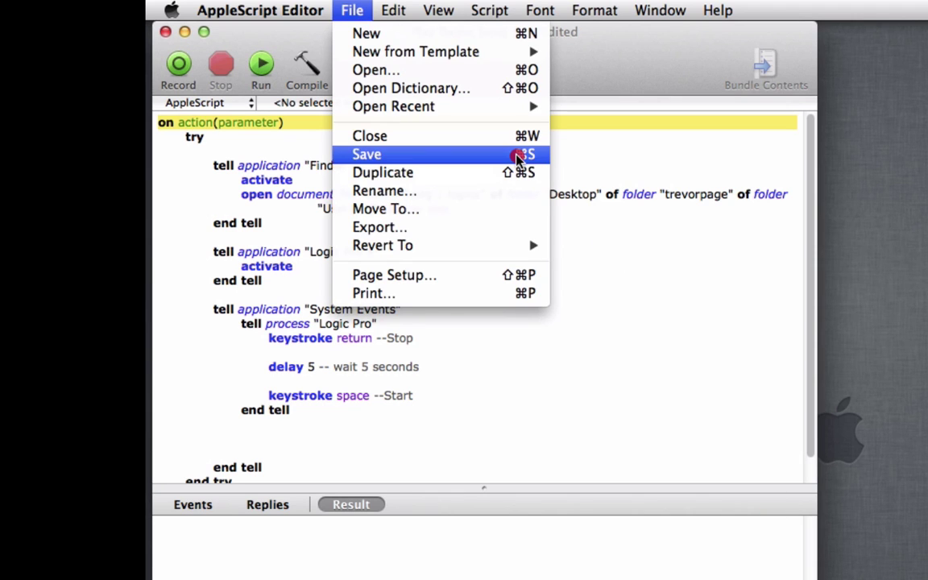
left_click(523, 153)
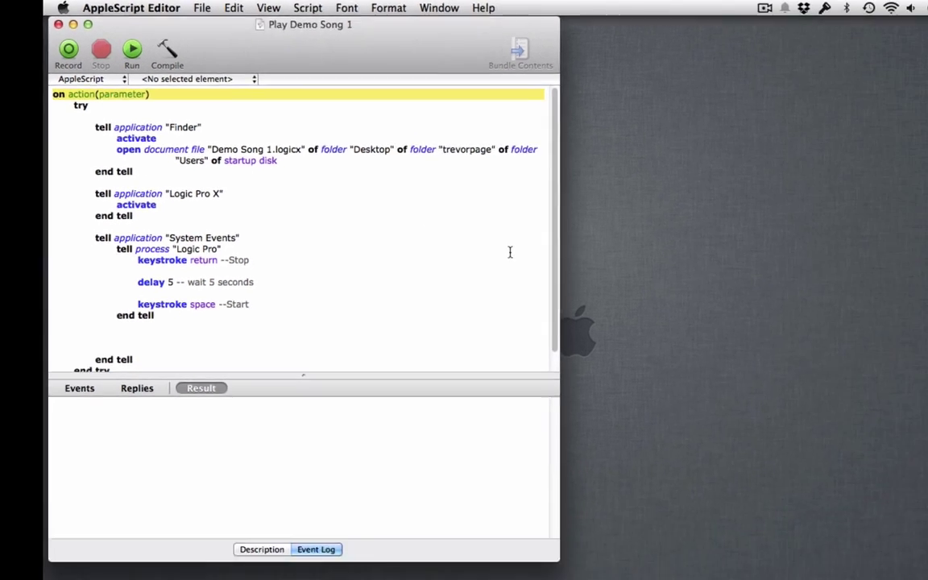
From MainStage 3's Perform view, fire Open Logic File so Demo Song 1 opens in Logic Pro X
key("super+Tab")
key("super+Tab")
key("super+Tab")
key("super+shift+Tab")
key("super+shift+Tab")
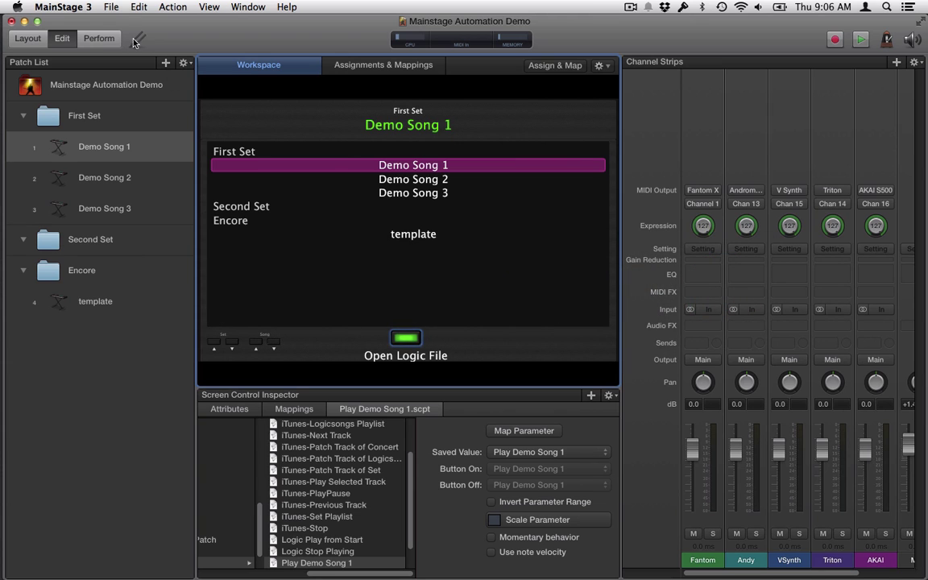
left_click(91, 36)
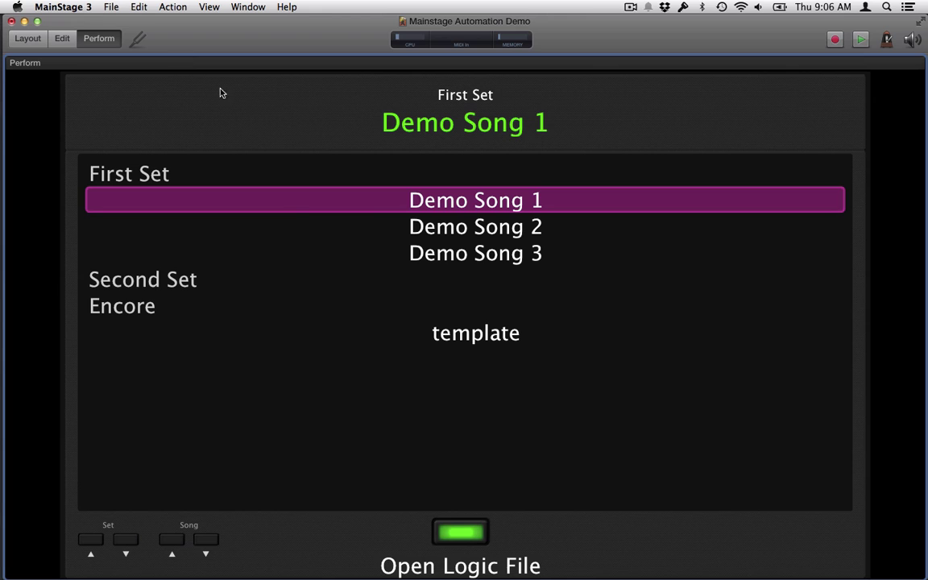
left_click(466, 534)
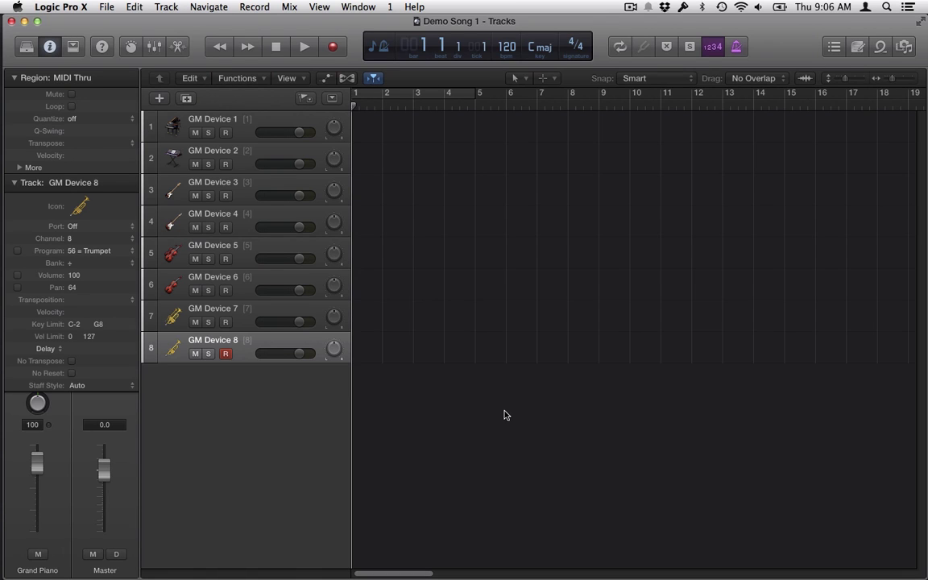
Play Demo Song 1, stop at bar 4 beat 3, and review the script's playback line
key("space")
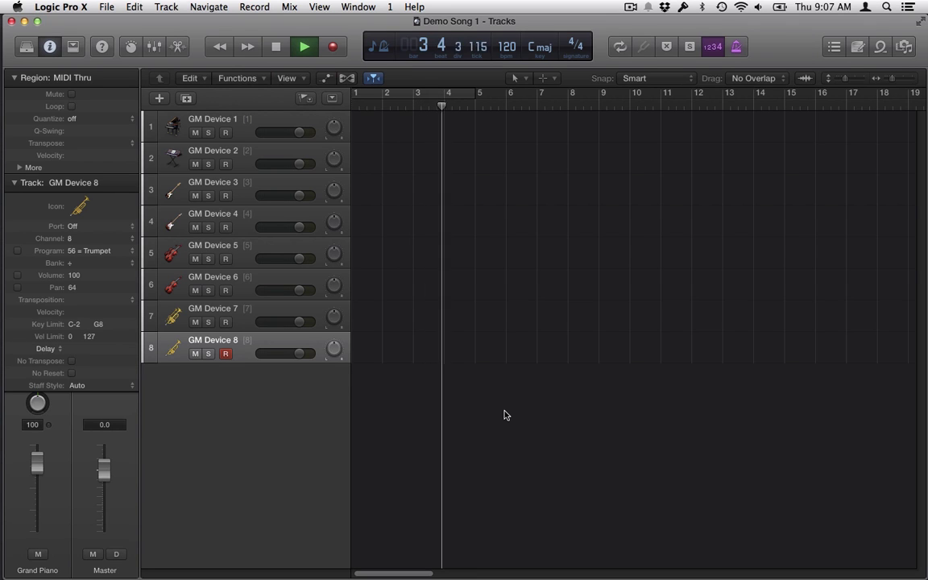
left_click(275, 46)
key("super+Tab")
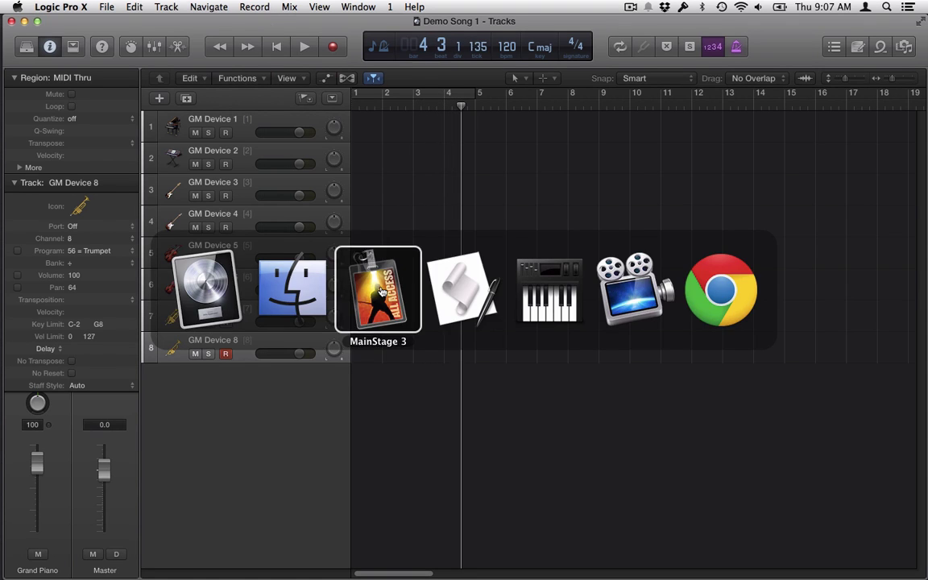
key("super+Tab")
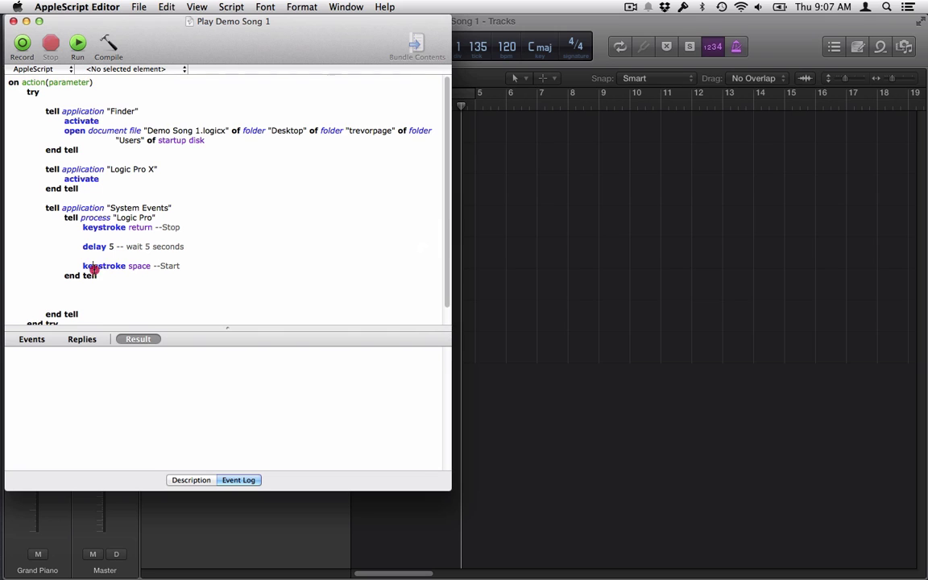
triple_click(87, 266)
left_click(252, 271)
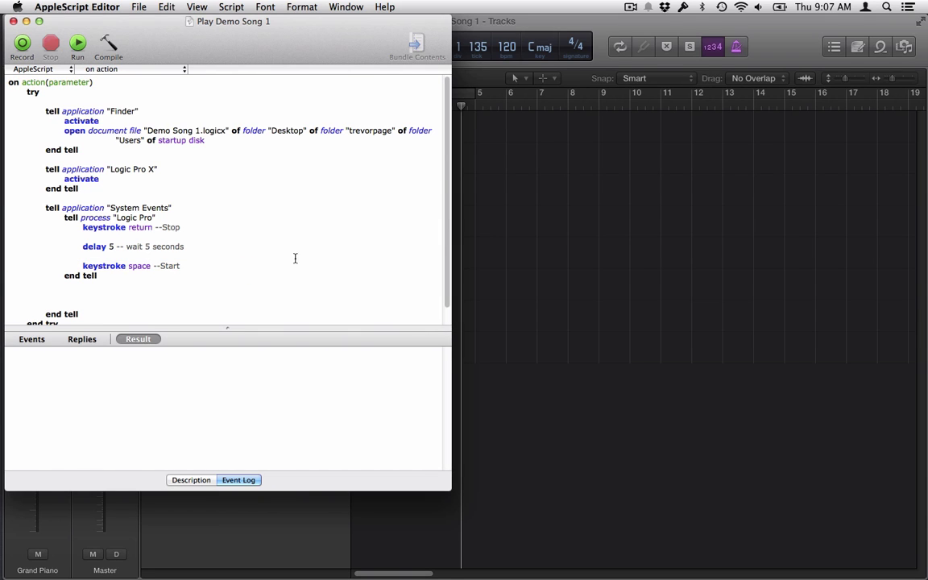
key("super+Tab")
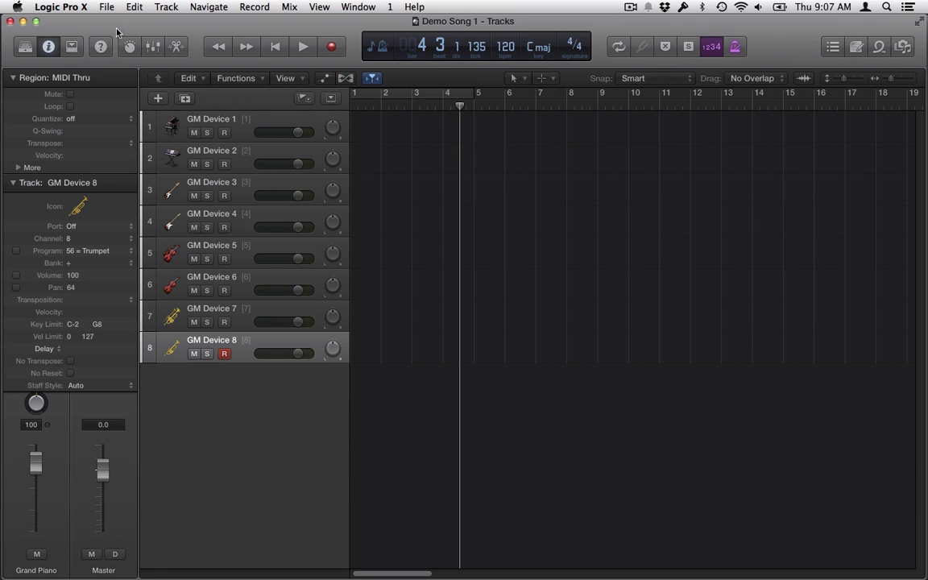
Close Demo Song 1, reopen it via MainStage's Open Logic File, then play and stop at bar 3
left_click(10, 21)
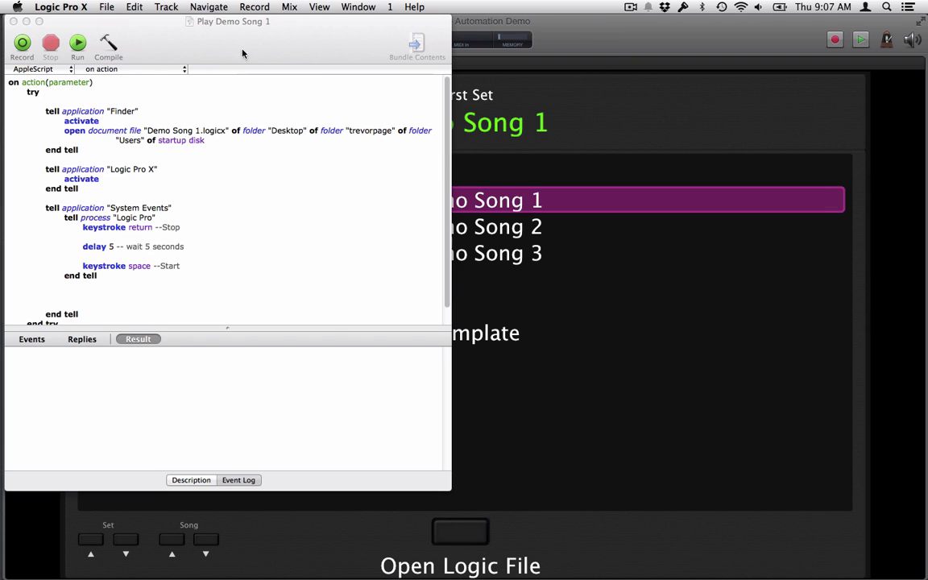
left_click(607, 54)
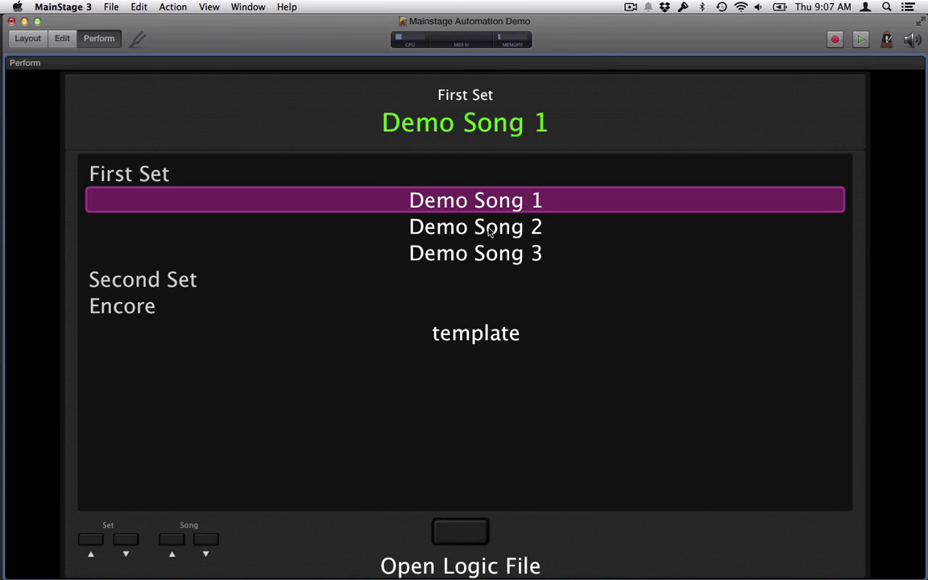
left_click(488, 228)
left_click(546, 201)
left_click(459, 531)
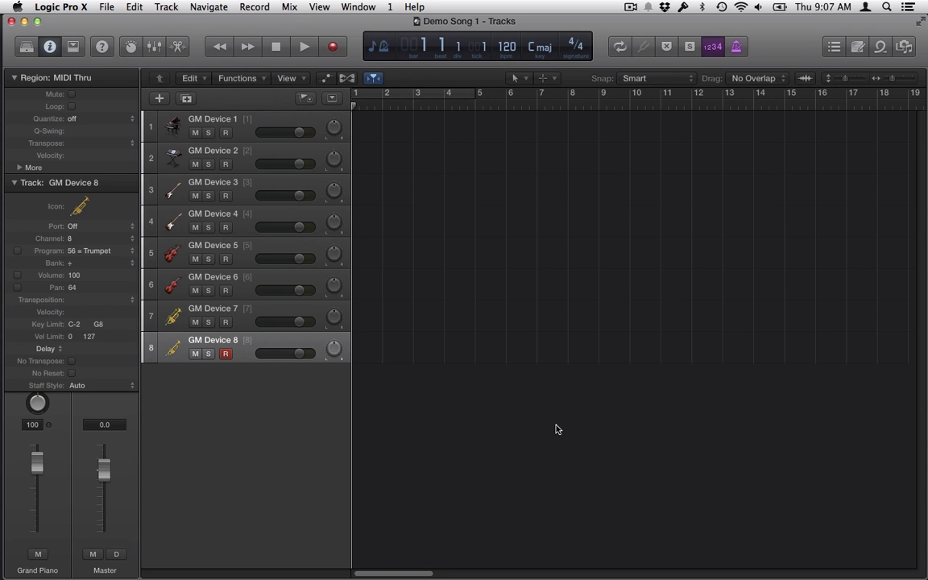
key("space")
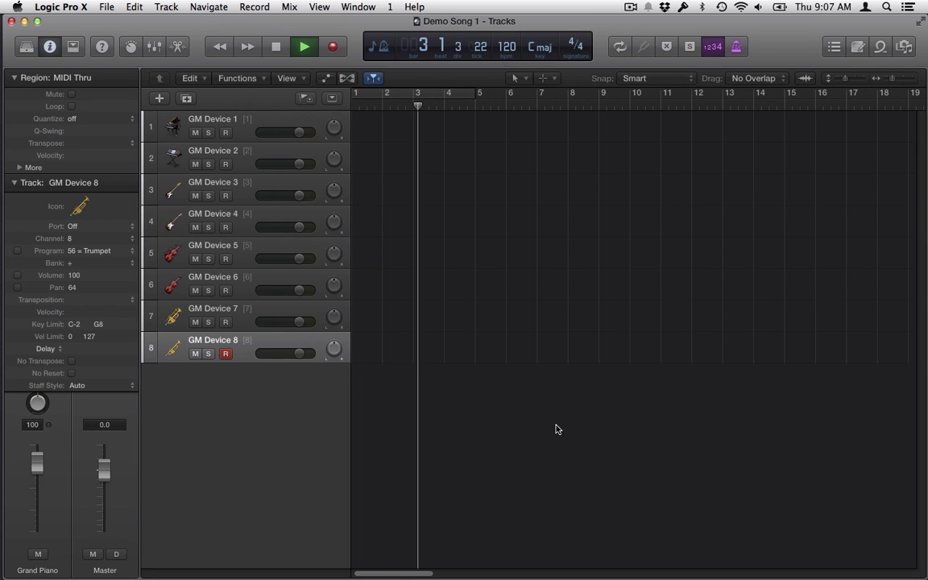
key("space")
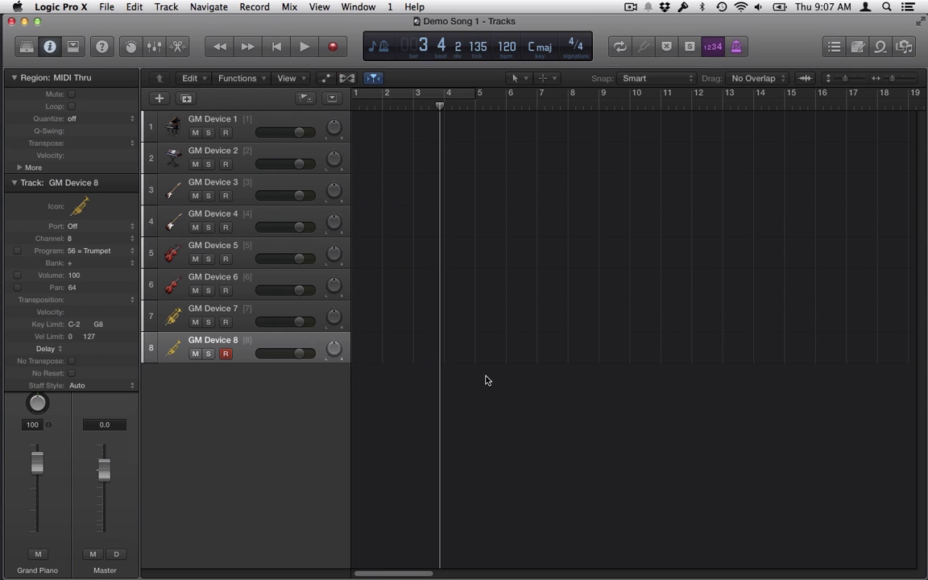